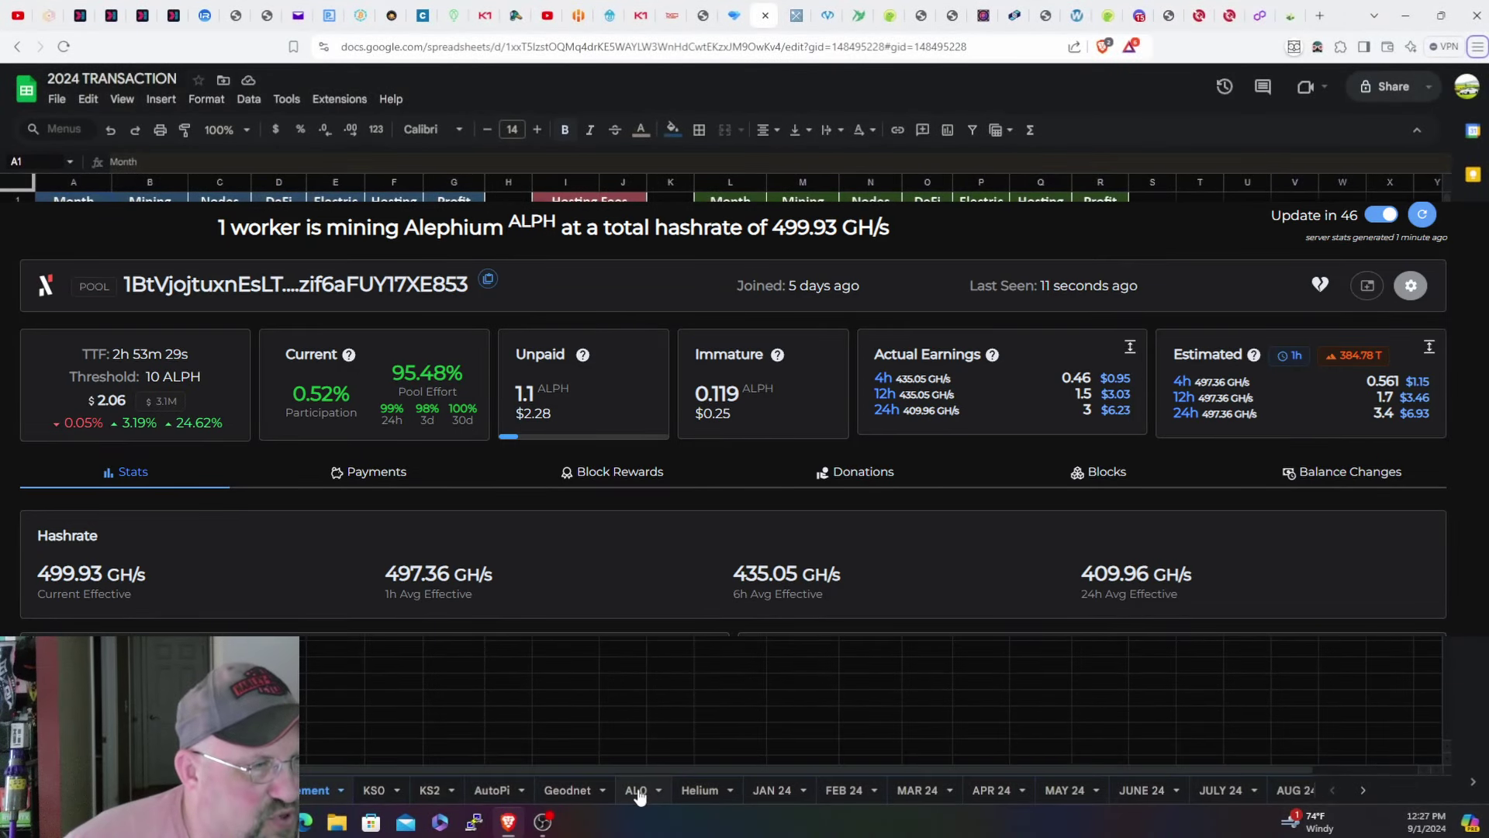
# - Open the AL0 sheet and examine the node reward entries on the AUG 24 sheet, selecting the FLUX amount dated 2024/08/21 19:46
pyautogui.click(636, 790)
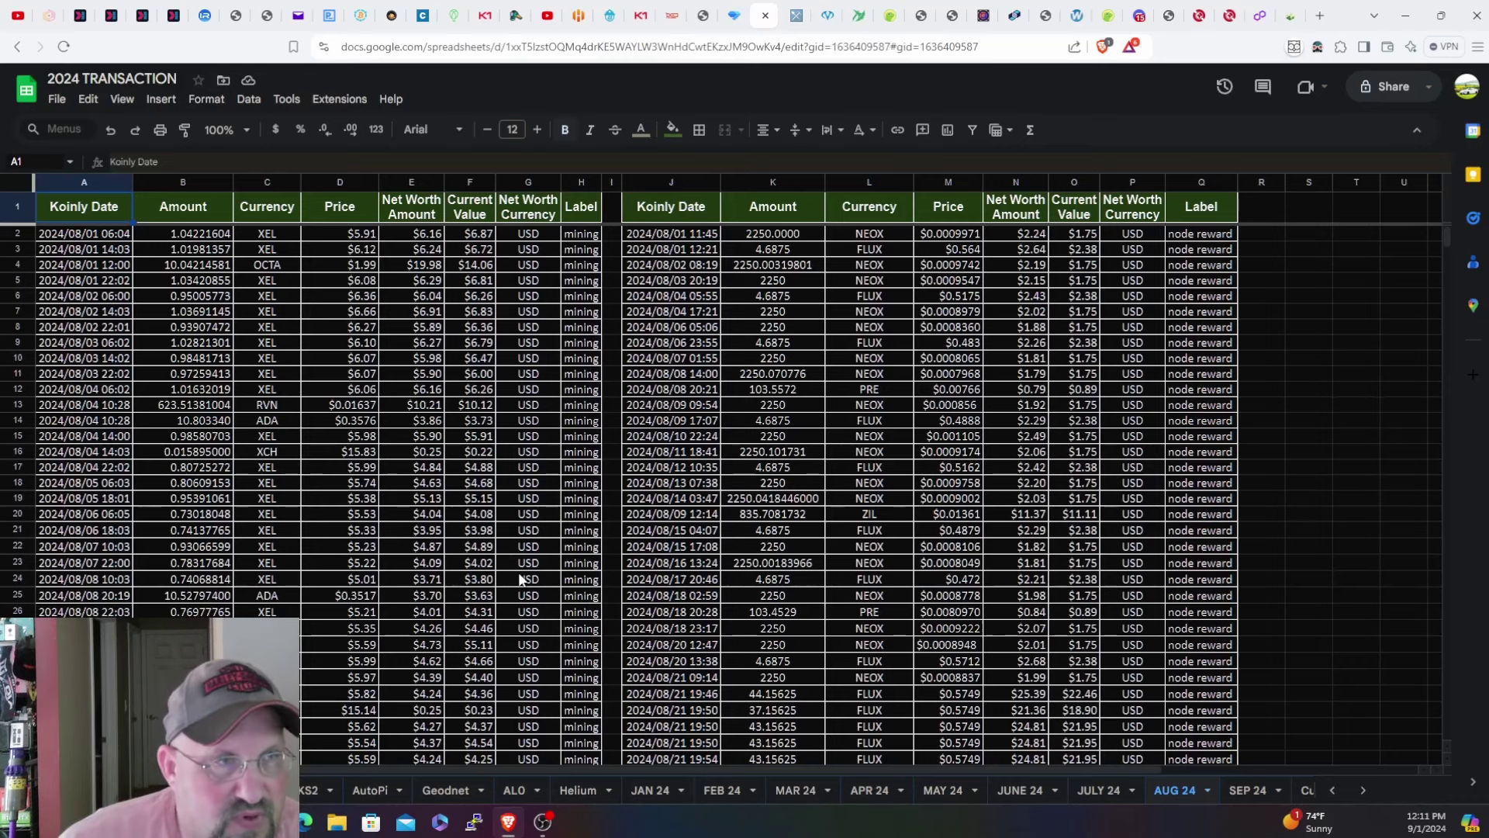
pyautogui.scroll(-5, 777, 595)
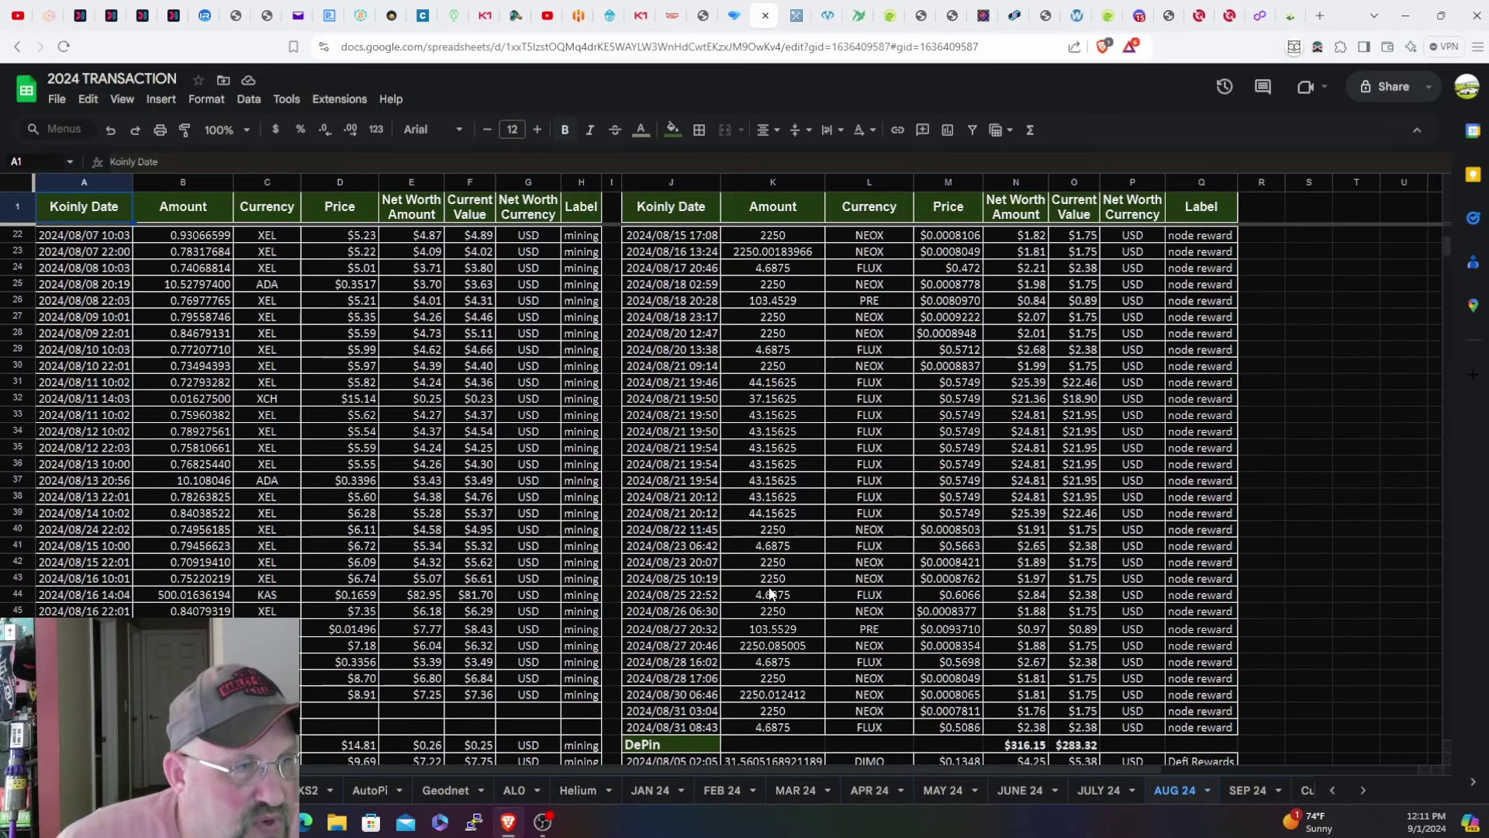
pyautogui.click(763, 388)
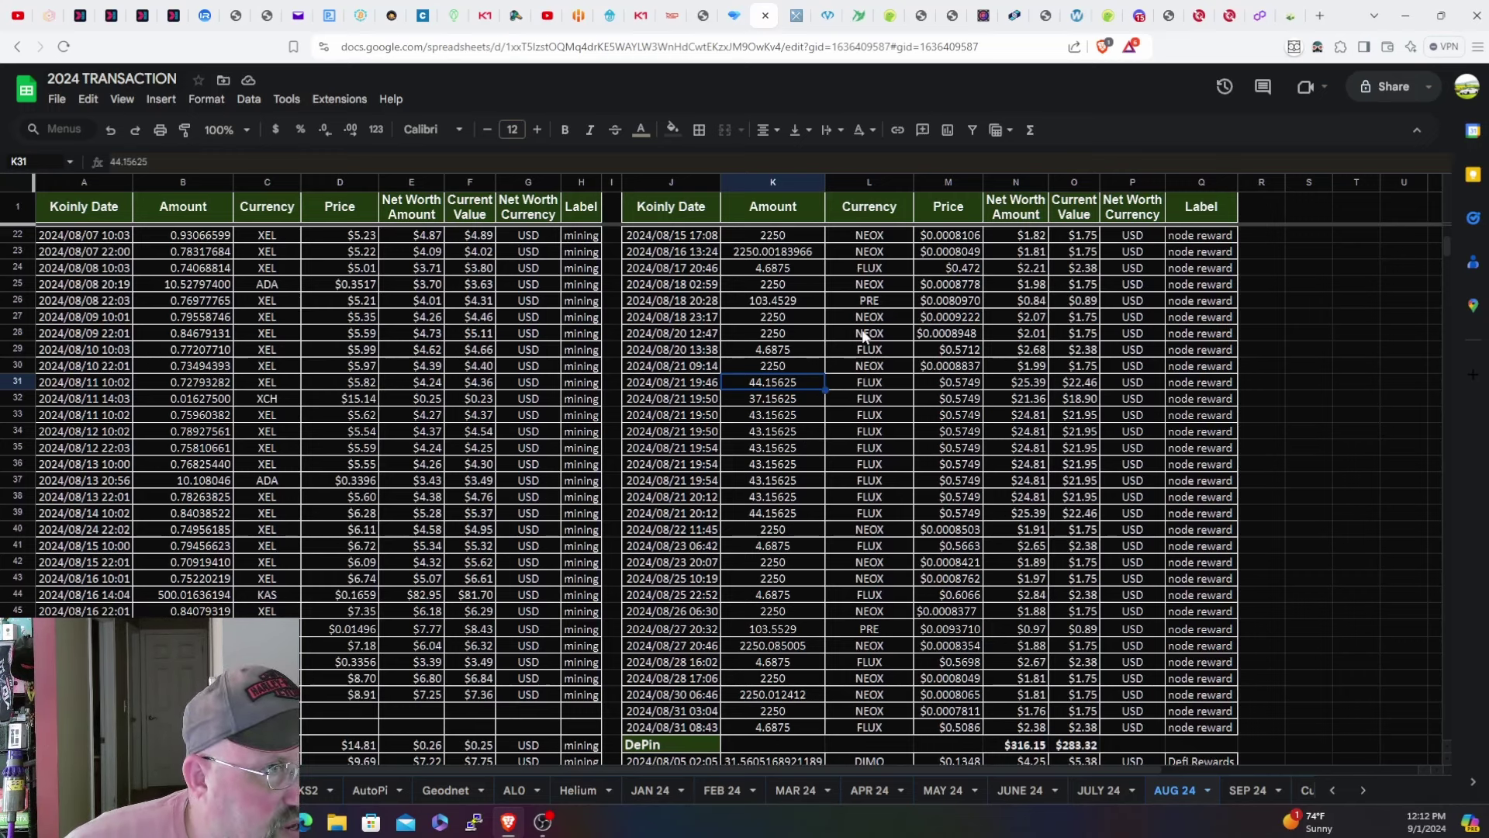
pyautogui.scroll(-1, 916, 334)
pyautogui.scroll(-3, 915, 334)
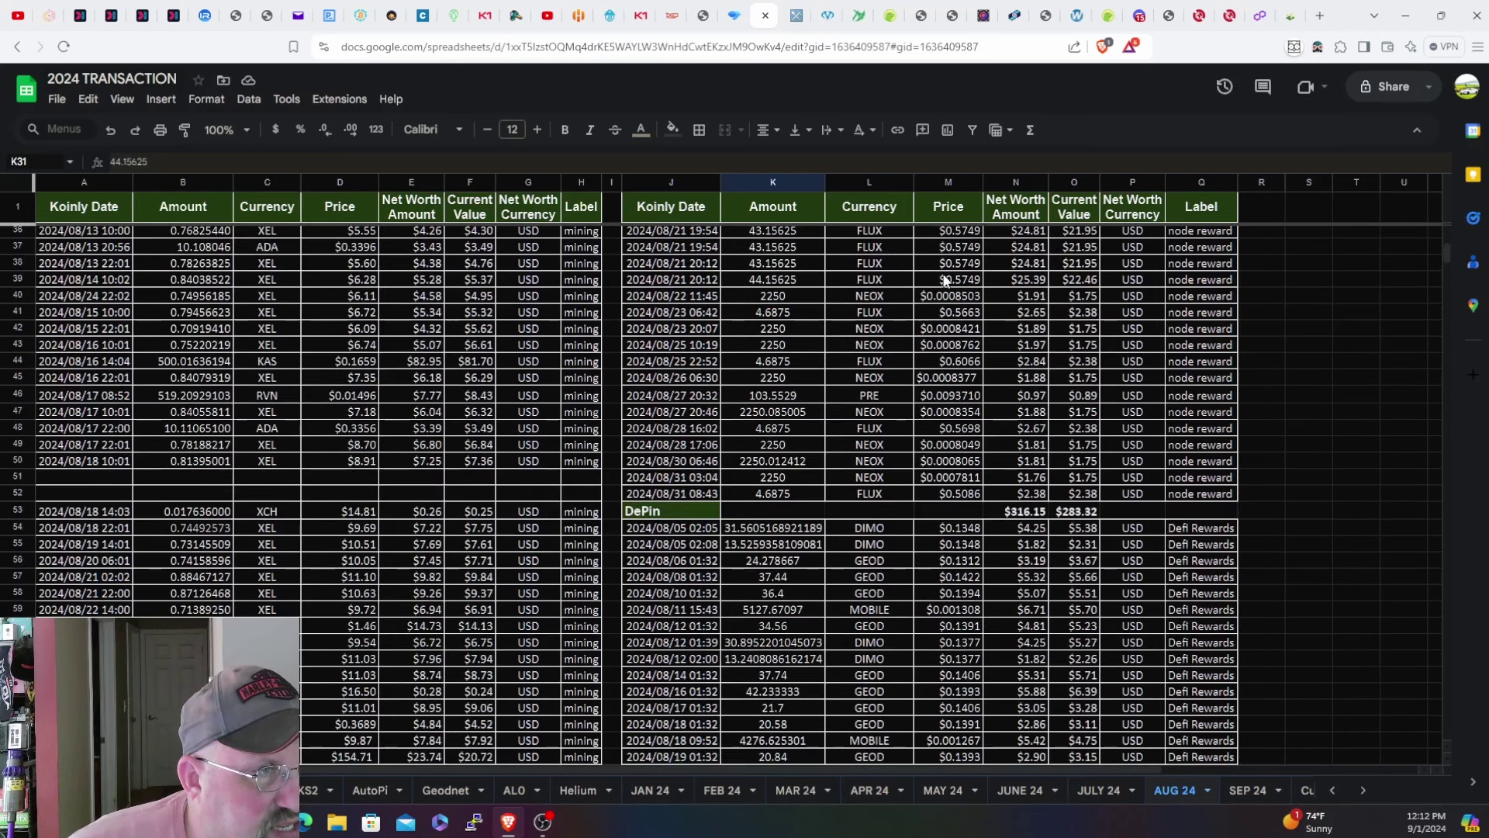
pyautogui.scroll(3, 558, 401)
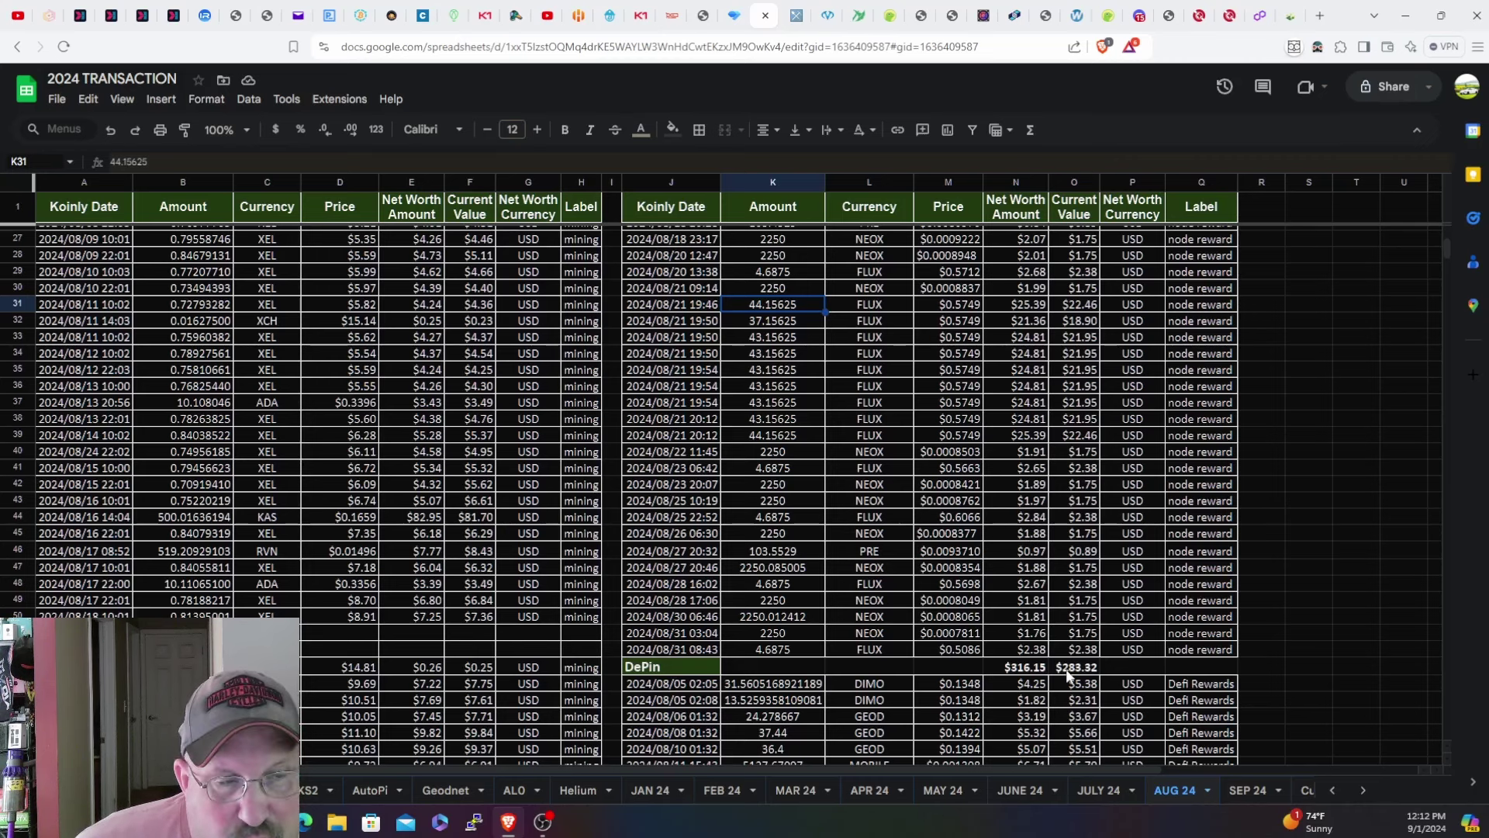
# - Refresh all API Connector data so the spreadsheet uses current coin prices
pyautogui.click(339, 99)
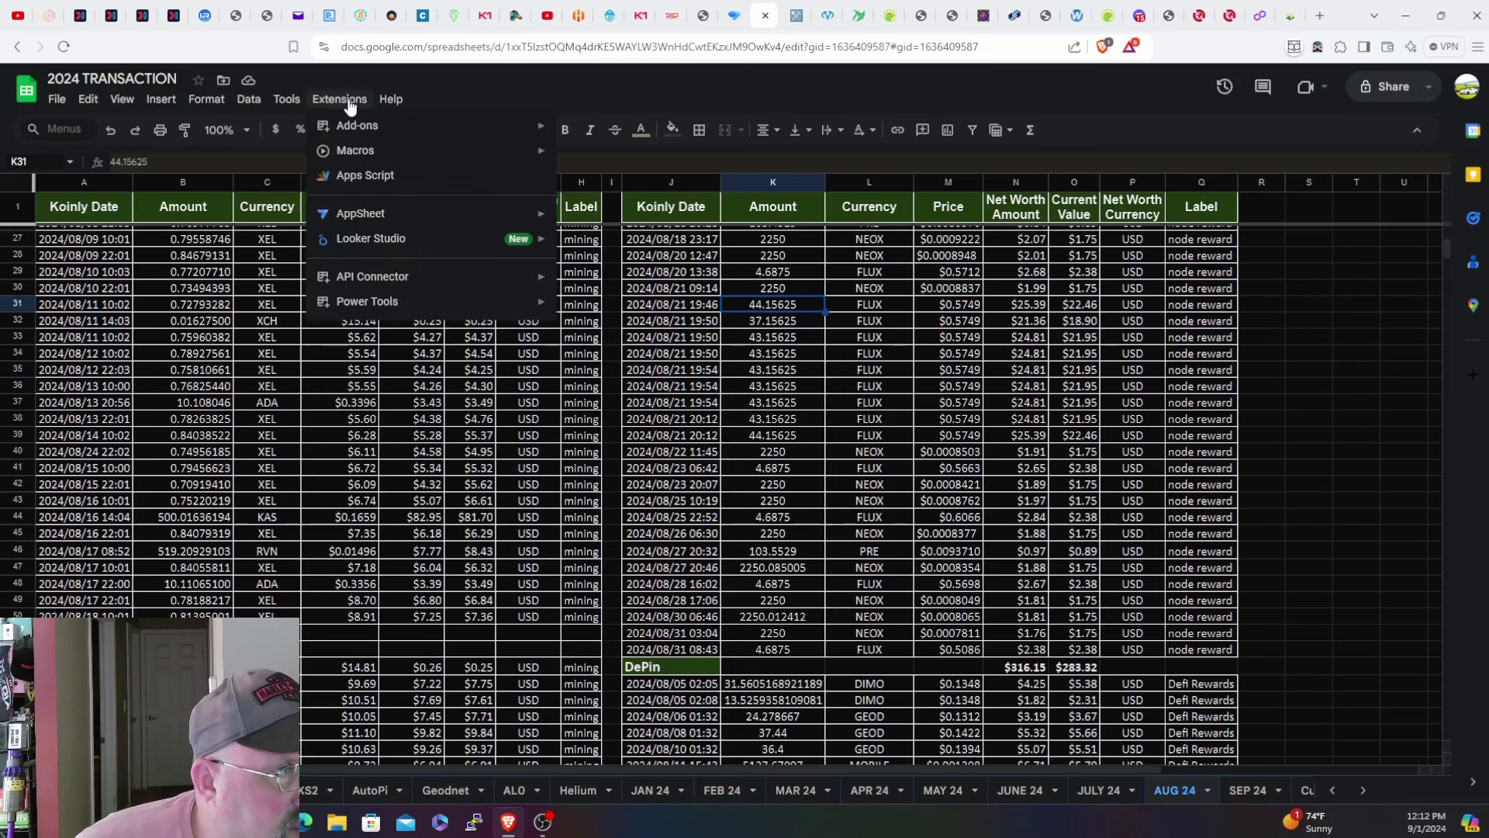
pyautogui.moveTo(422, 276)
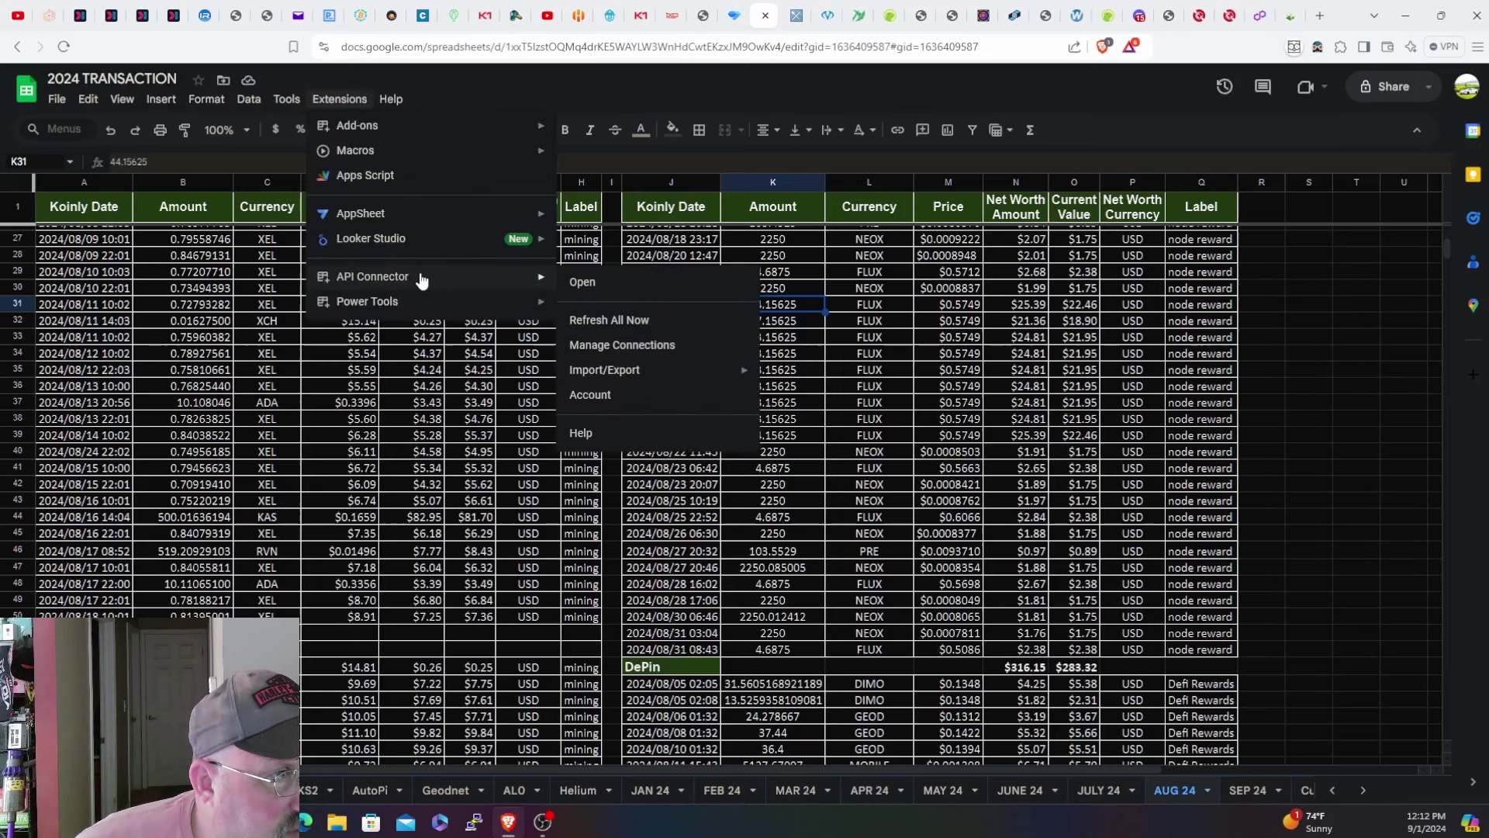
pyautogui.click(613, 314)
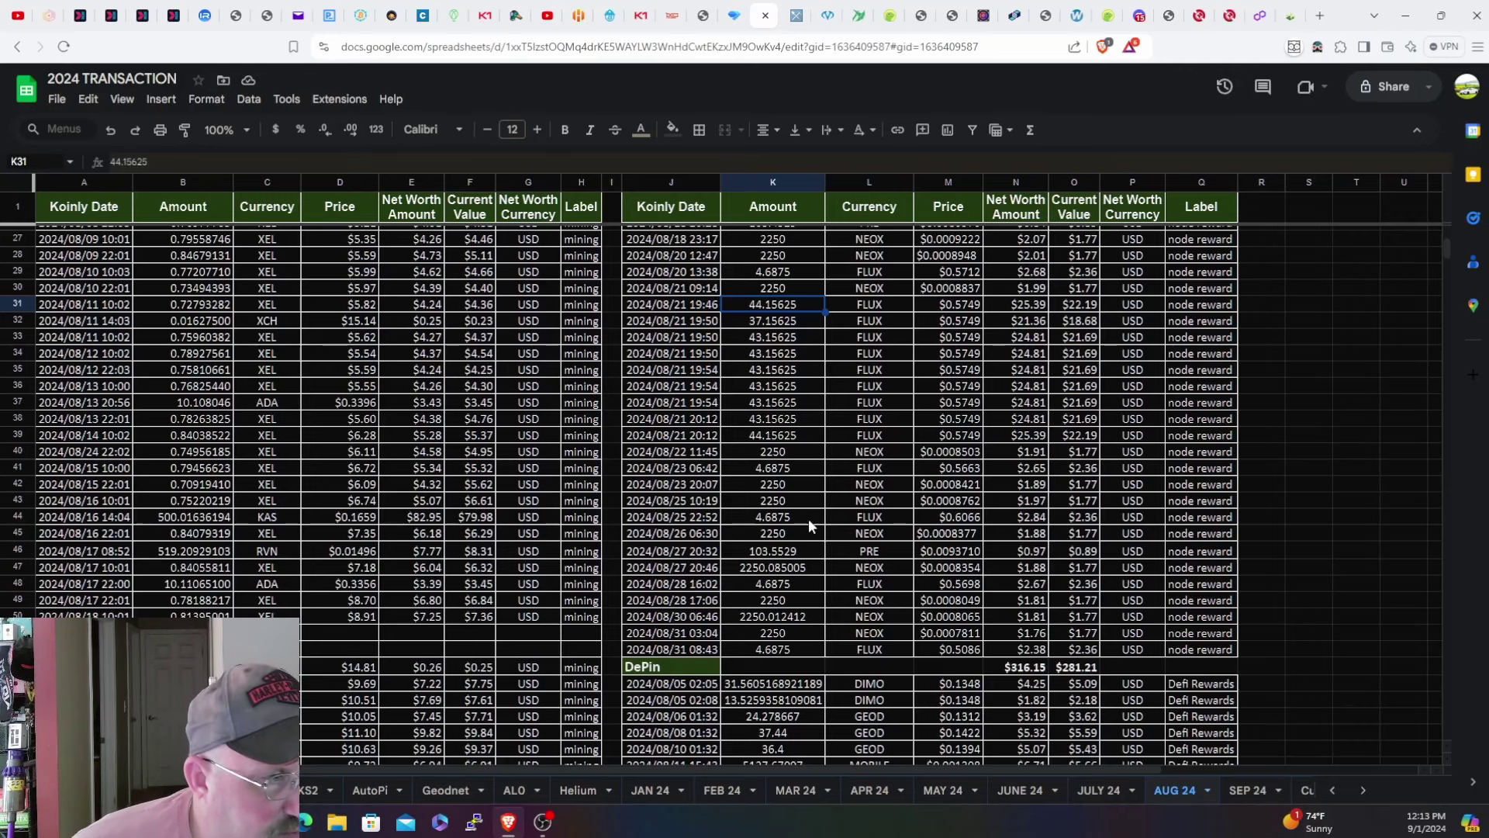
# - Review the August mining entries down to their end and select the total of the mining Net Worth Amount column
pyautogui.scroll(-6, 806, 518)
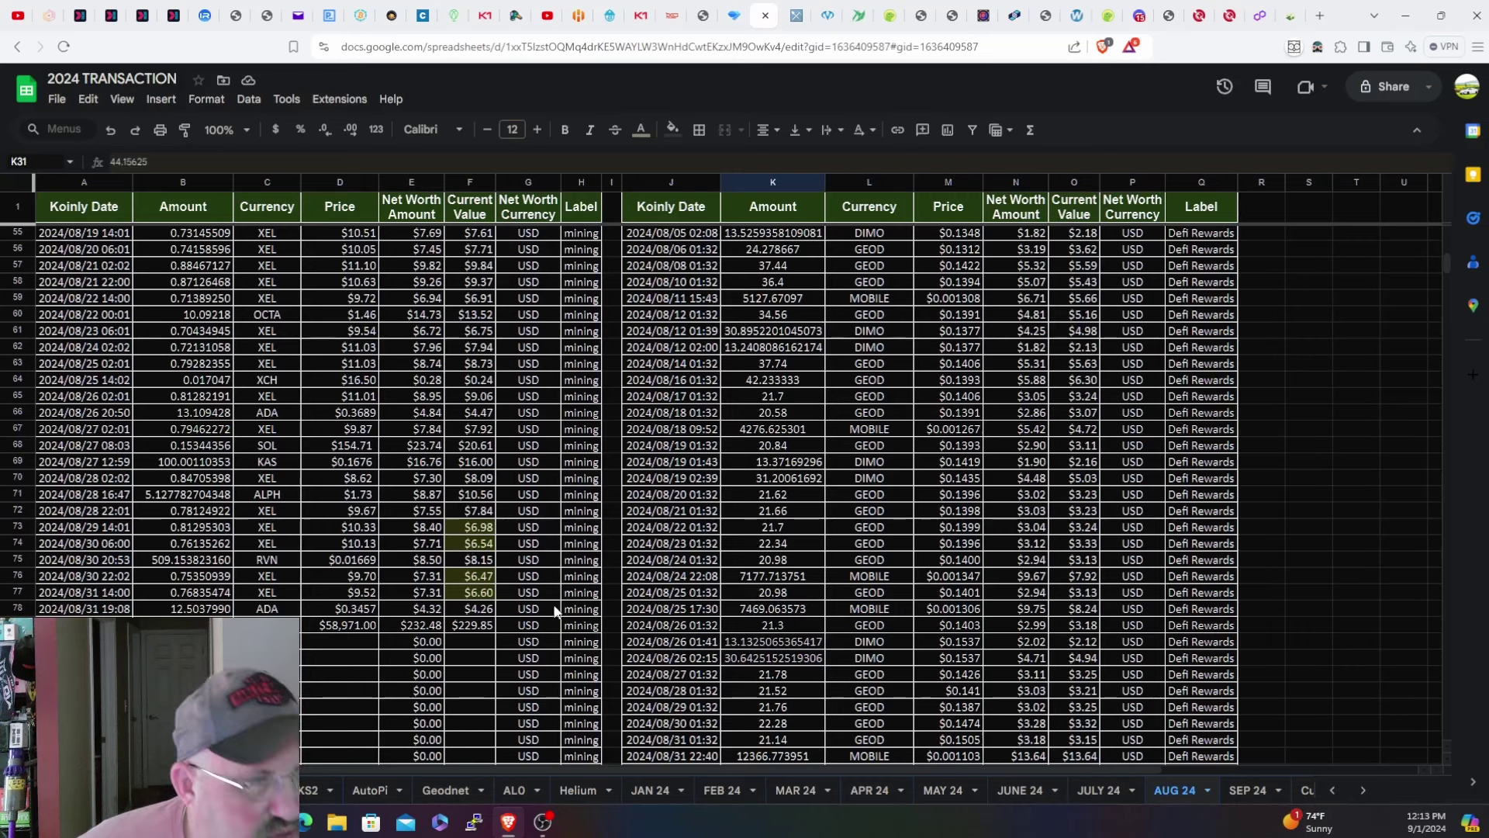
pyautogui.scroll(-8, 494, 599)
pyautogui.scroll(-2, 489, 603)
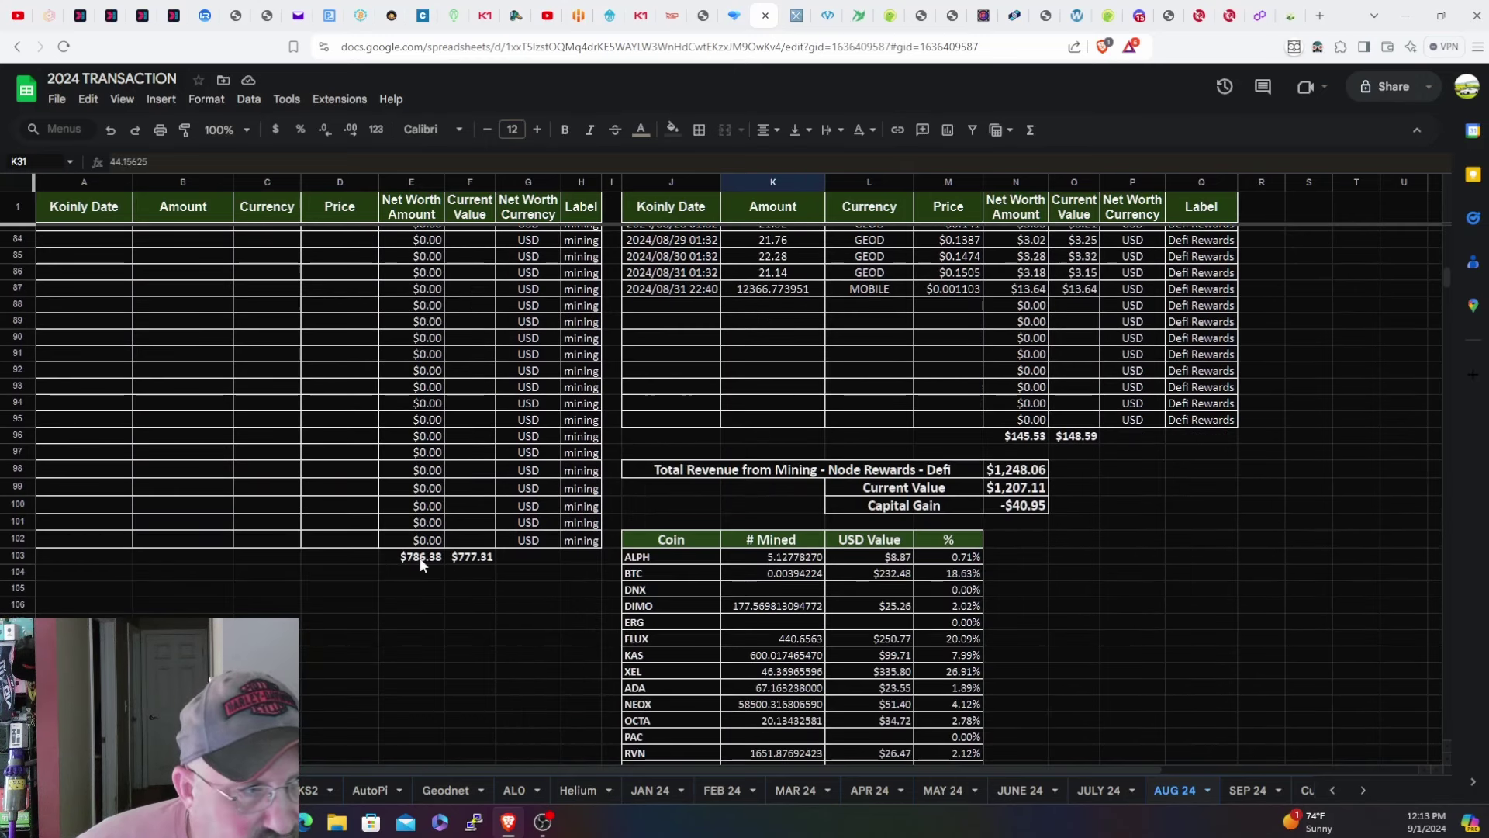
pyautogui.click(421, 558)
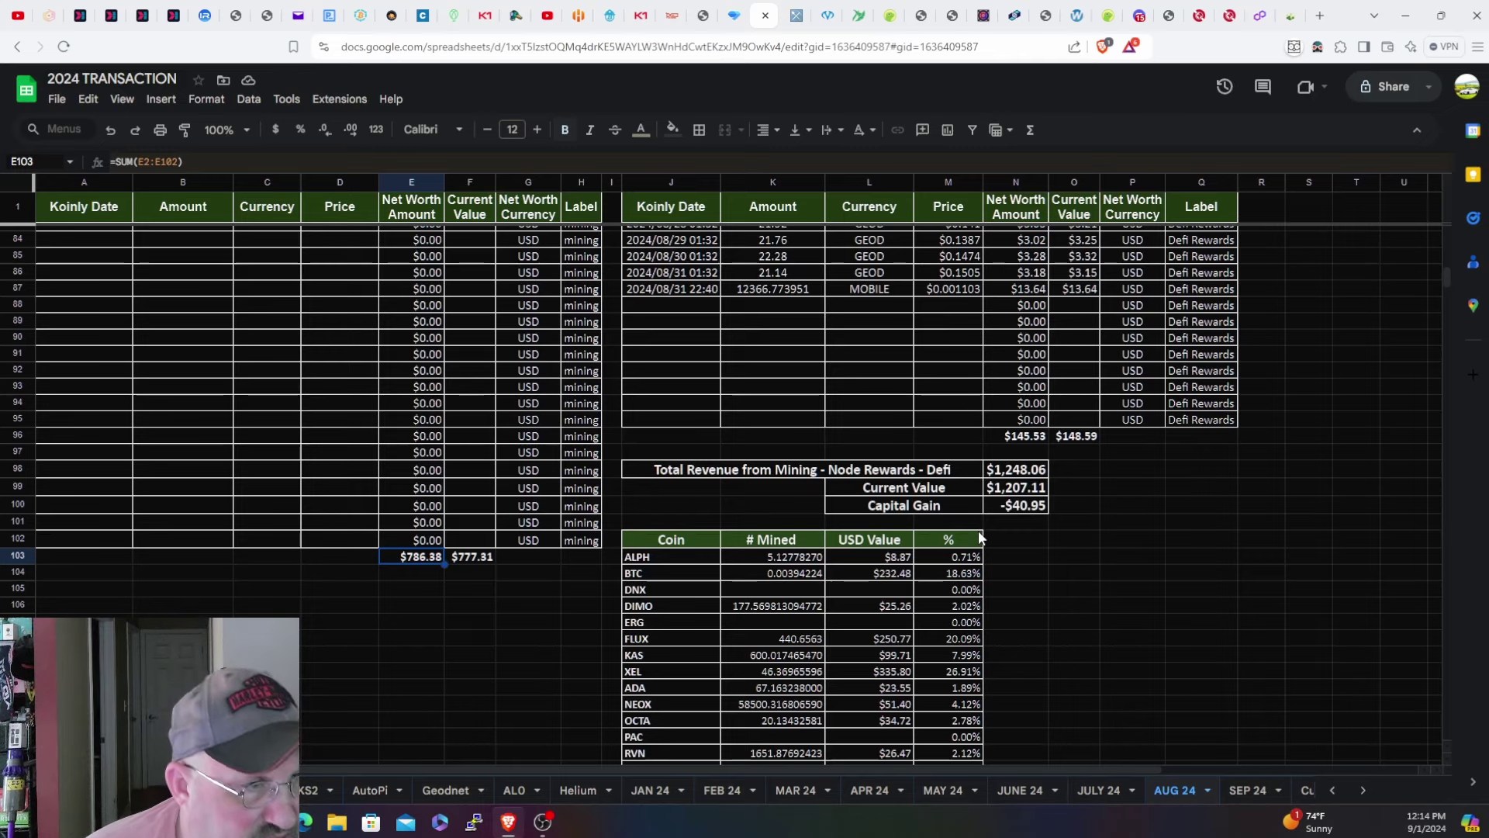
# - Examine the August DePin reward entries, the total revenue figures and the per-coin summary table
pyautogui.scroll(10, 975, 539)
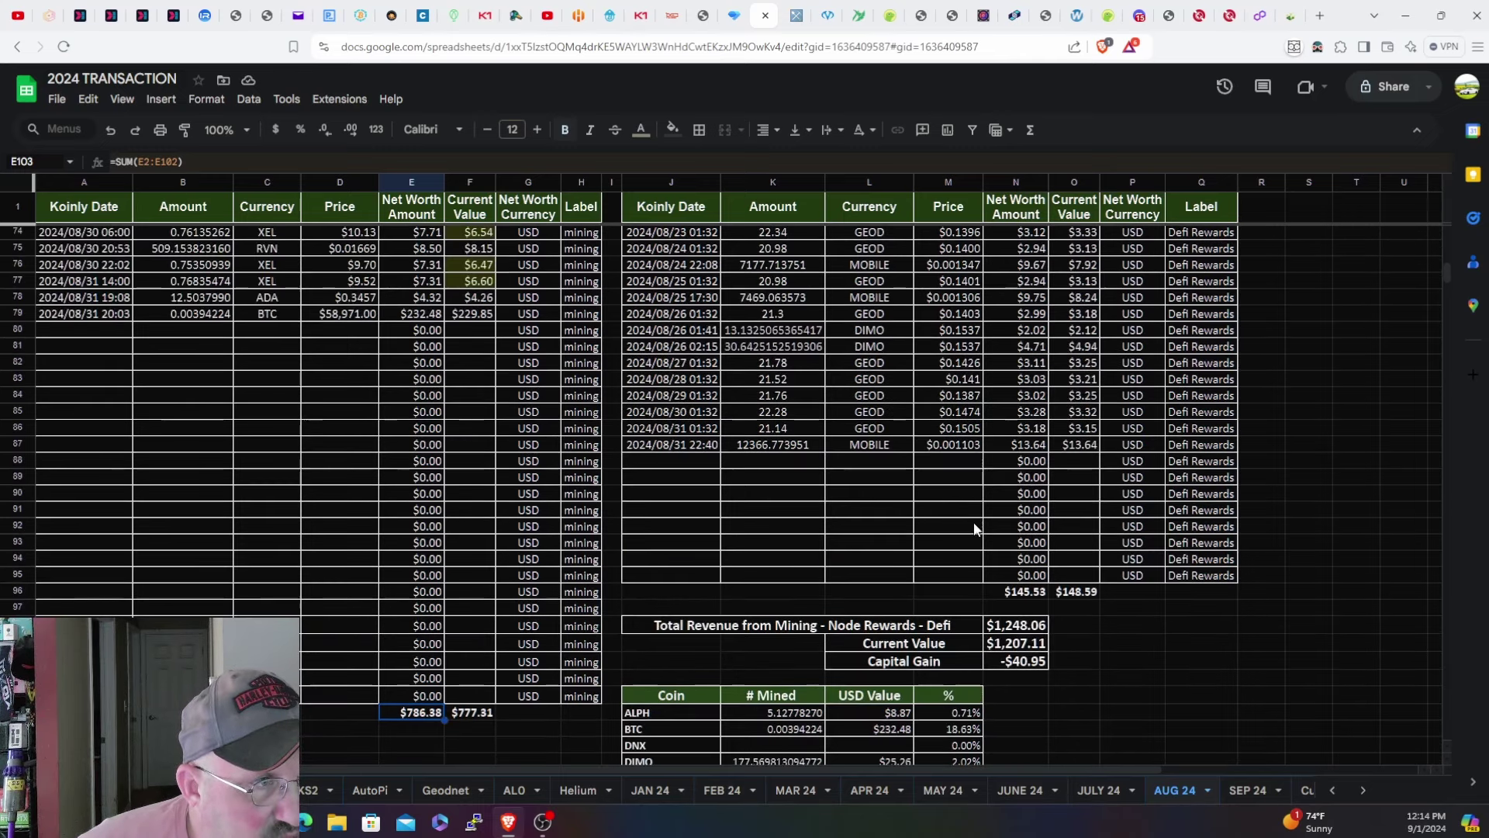
pyautogui.scroll(-1, 865, 390)
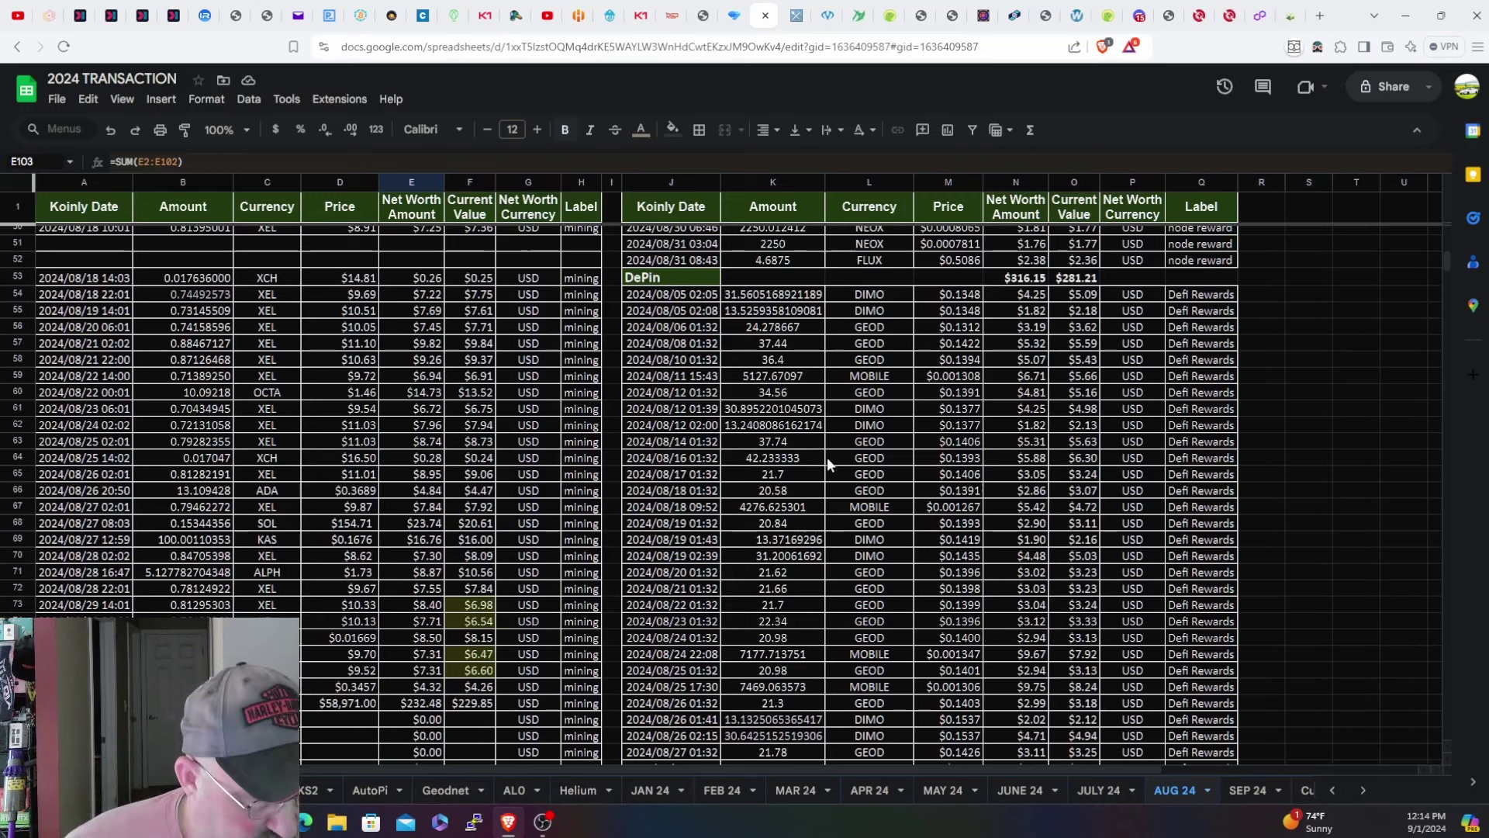
pyautogui.scroll(-5, 827, 457)
pyautogui.scroll(-2, 852, 458)
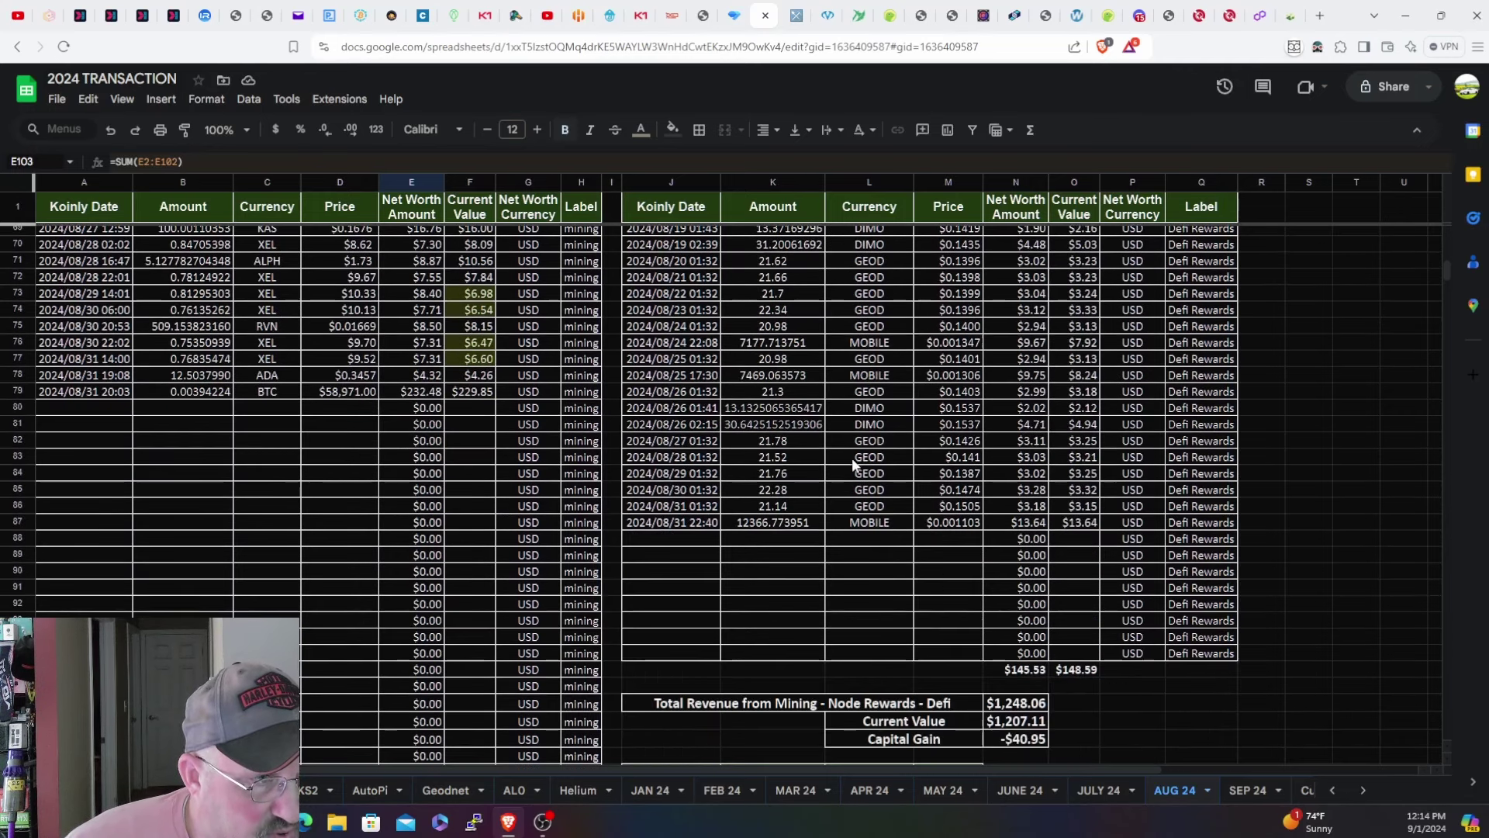
pyautogui.scroll(2, 814, 439)
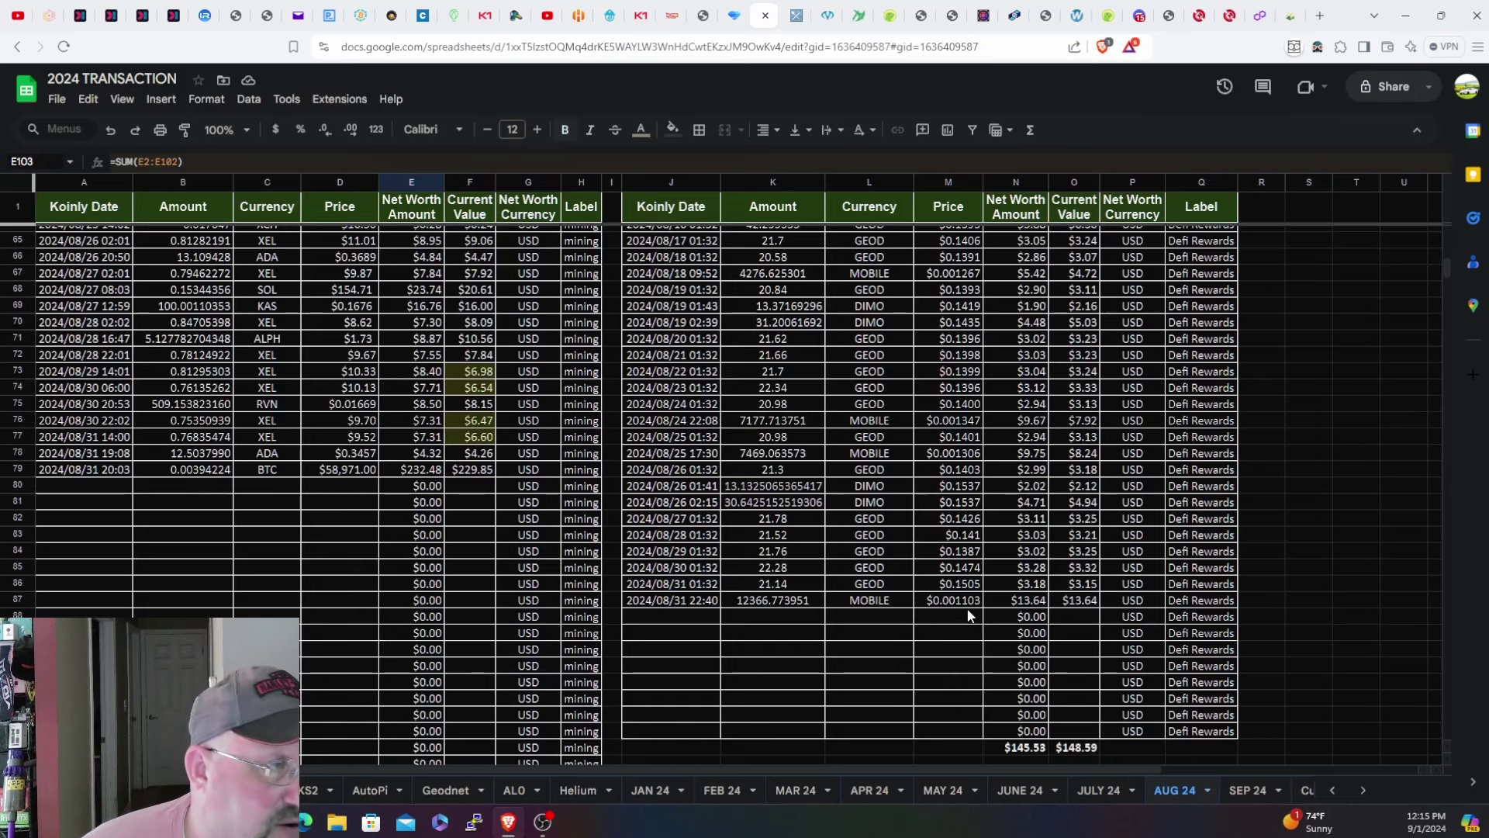
pyautogui.scroll(-1, 954, 607)
pyautogui.scroll(-6, 952, 602)
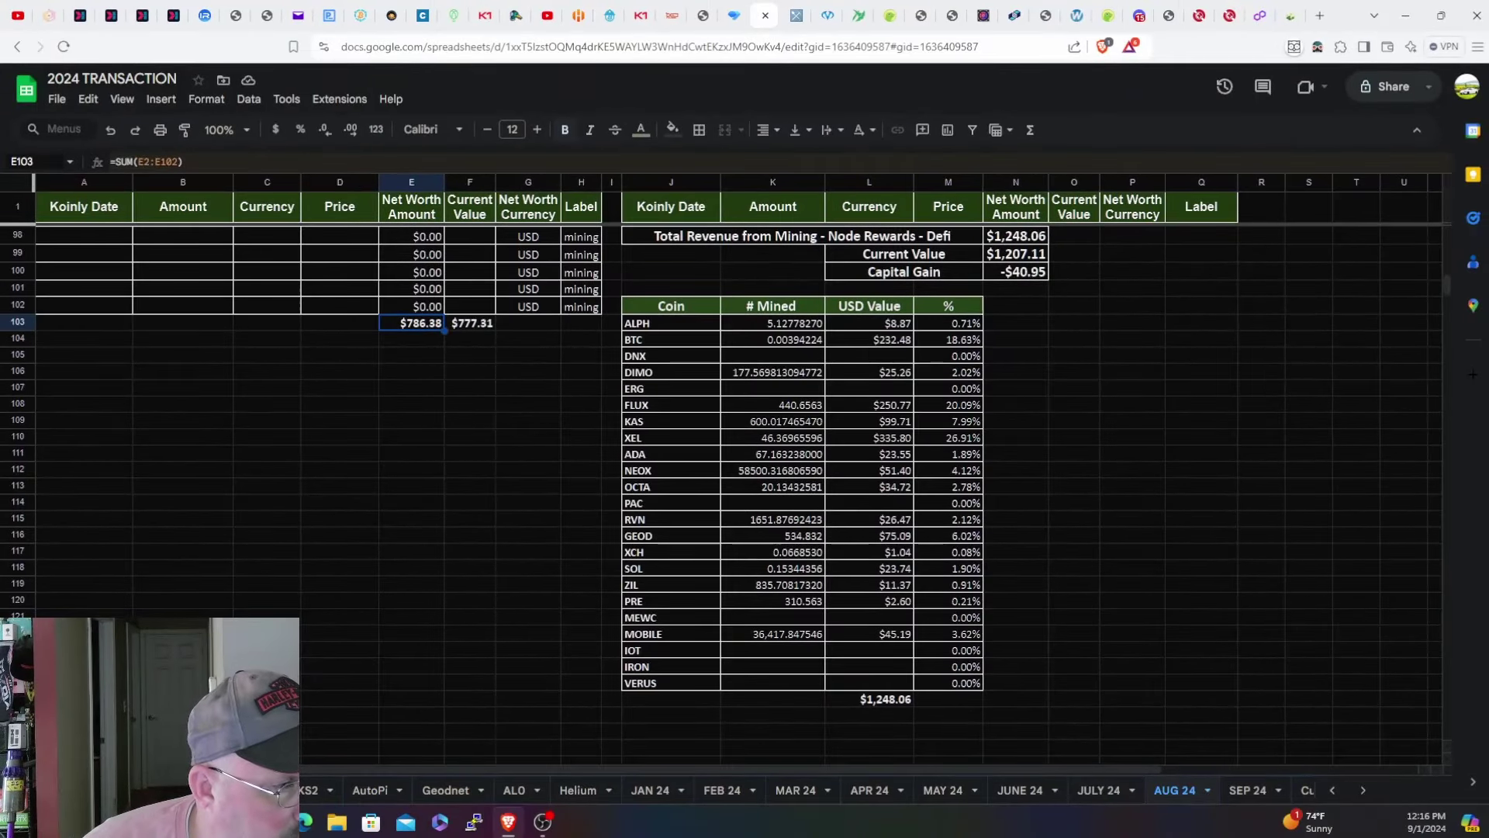
# - Switch to Calculator and compute the daily energy use of a 1200 W load as 1200 × 24 ÷ 1000
pyautogui.press('super')
pyautogui.write('cal')
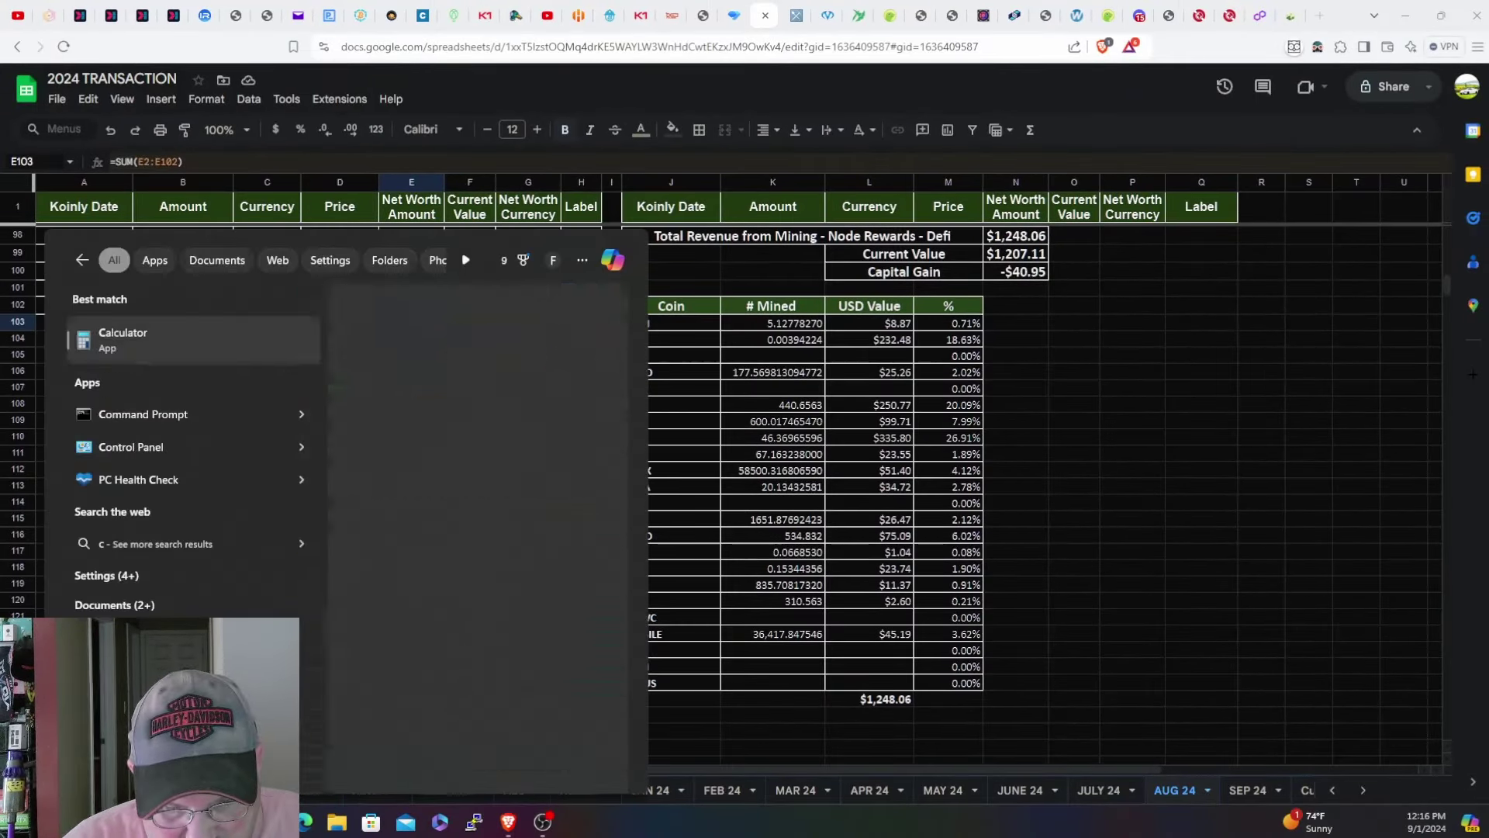
pyautogui.click(132, 340)
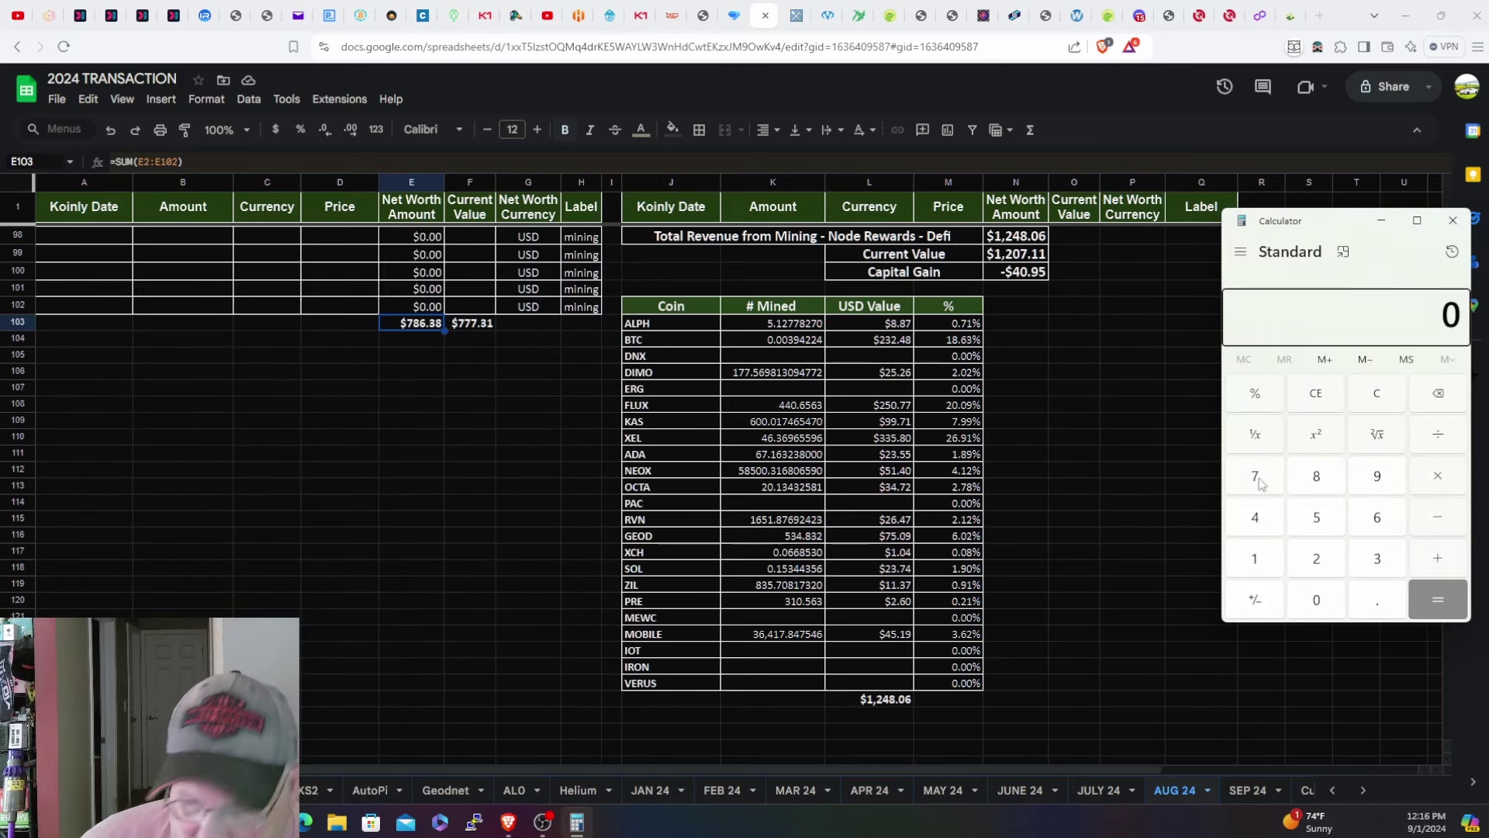
pyautogui.write('1200*2')
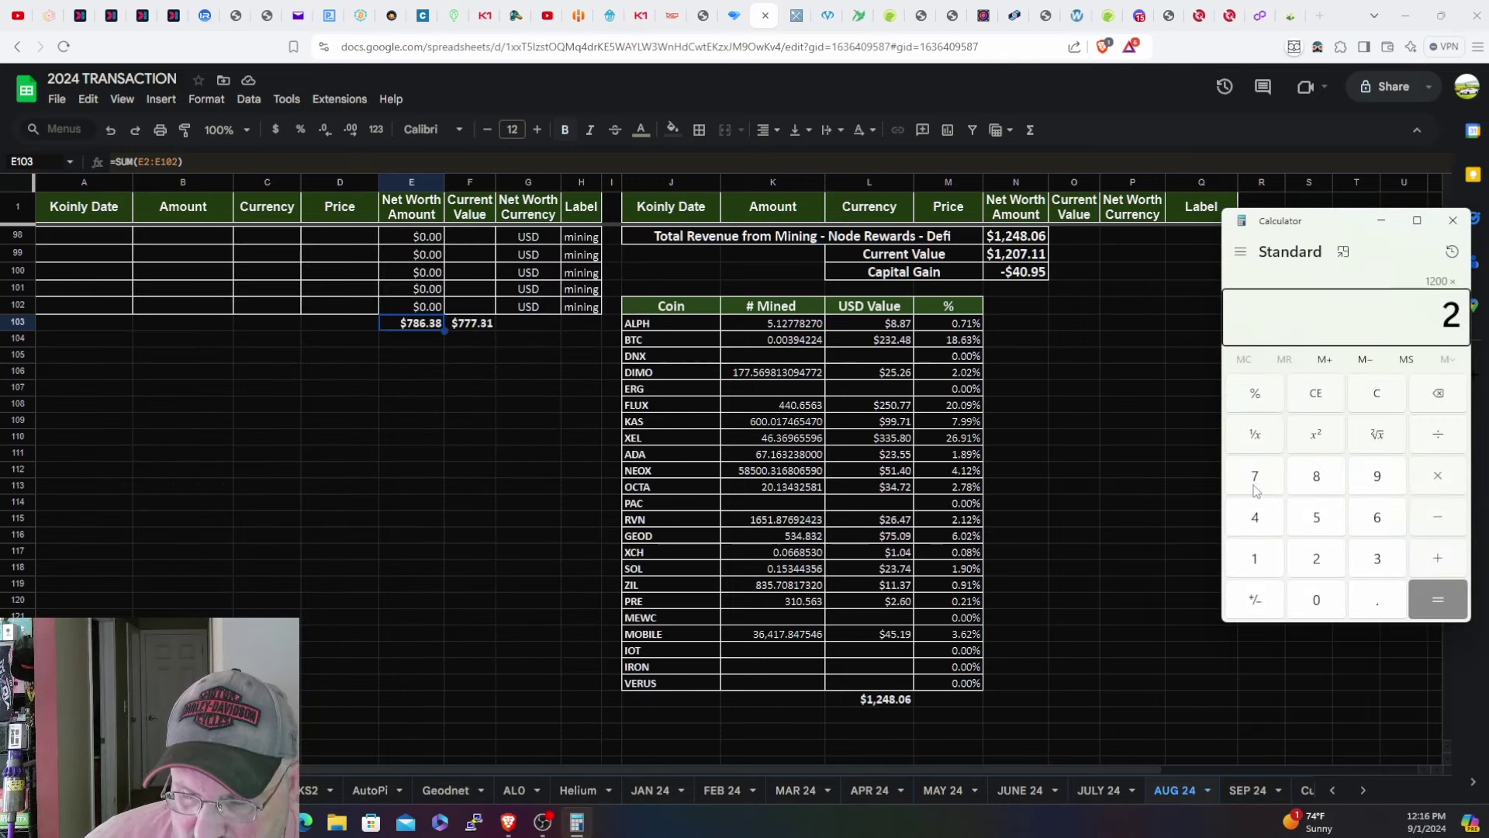
pyautogui.write('4/100')
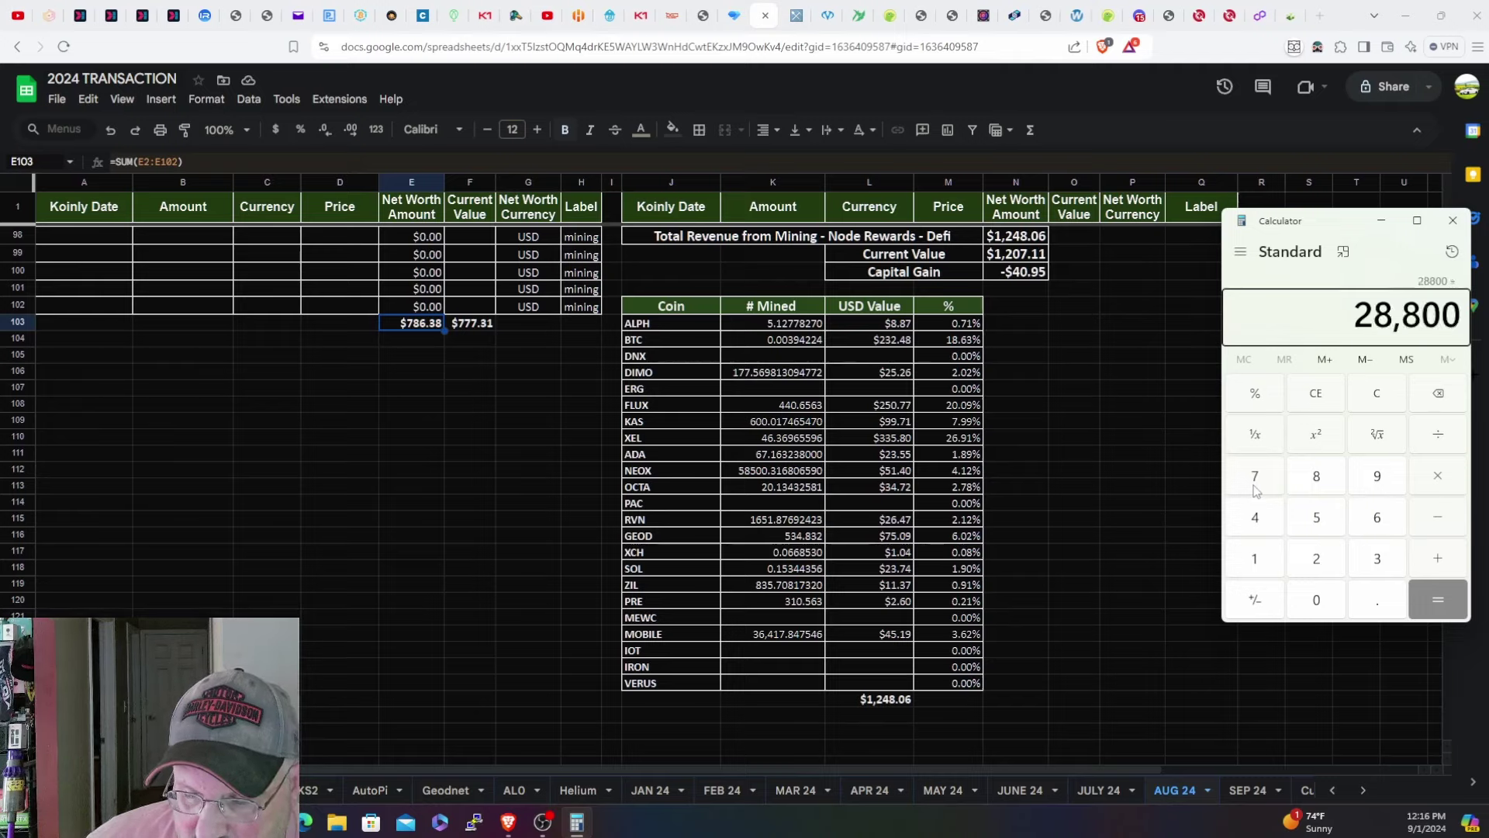
# - Multiply the daily energy use by 0.12 and by 30 to get the monthly cost, and close Calculator
pyautogui.write('*')
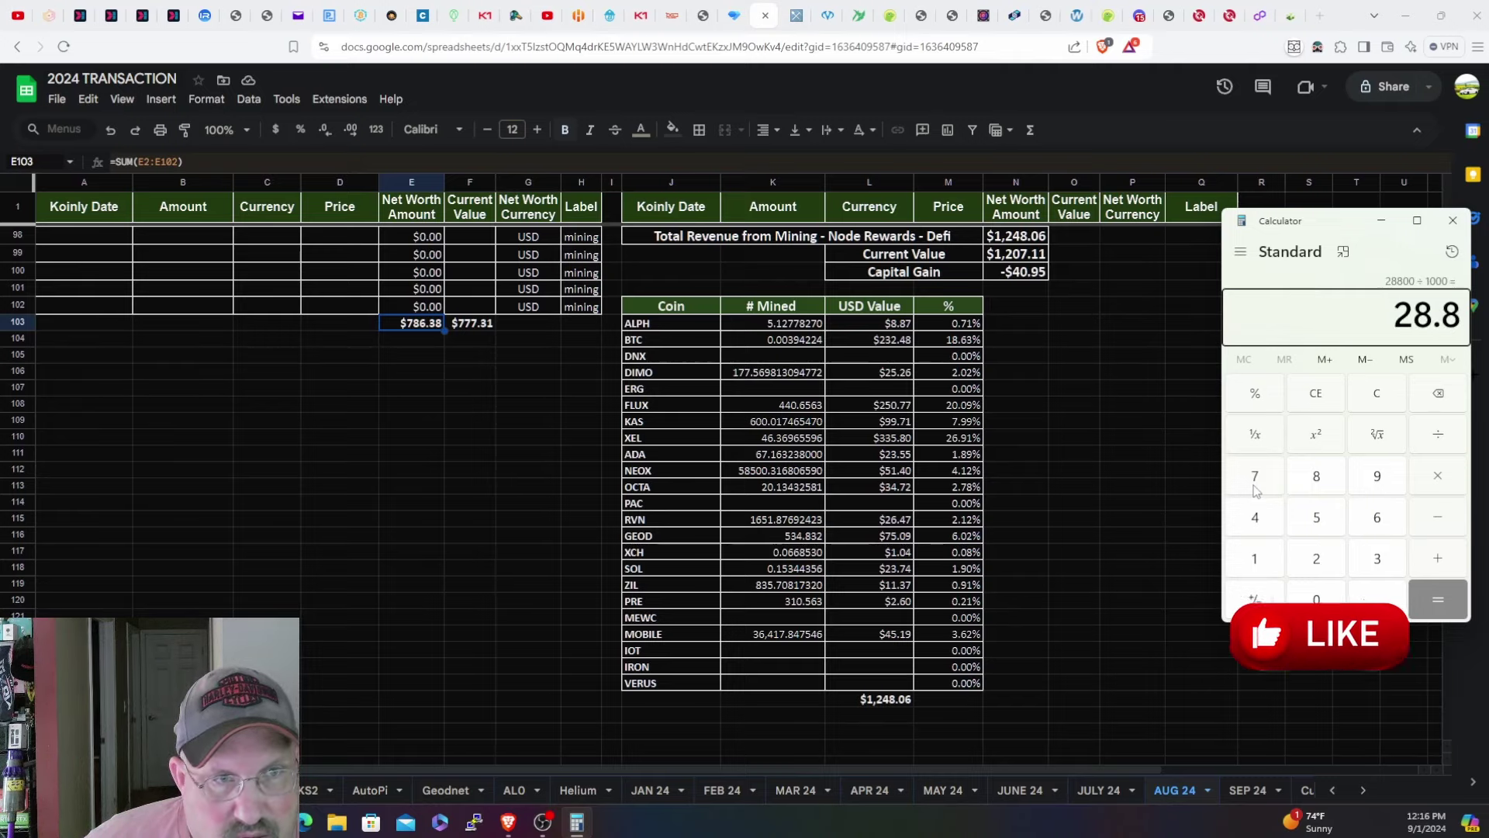
pyautogui.write('0.12')
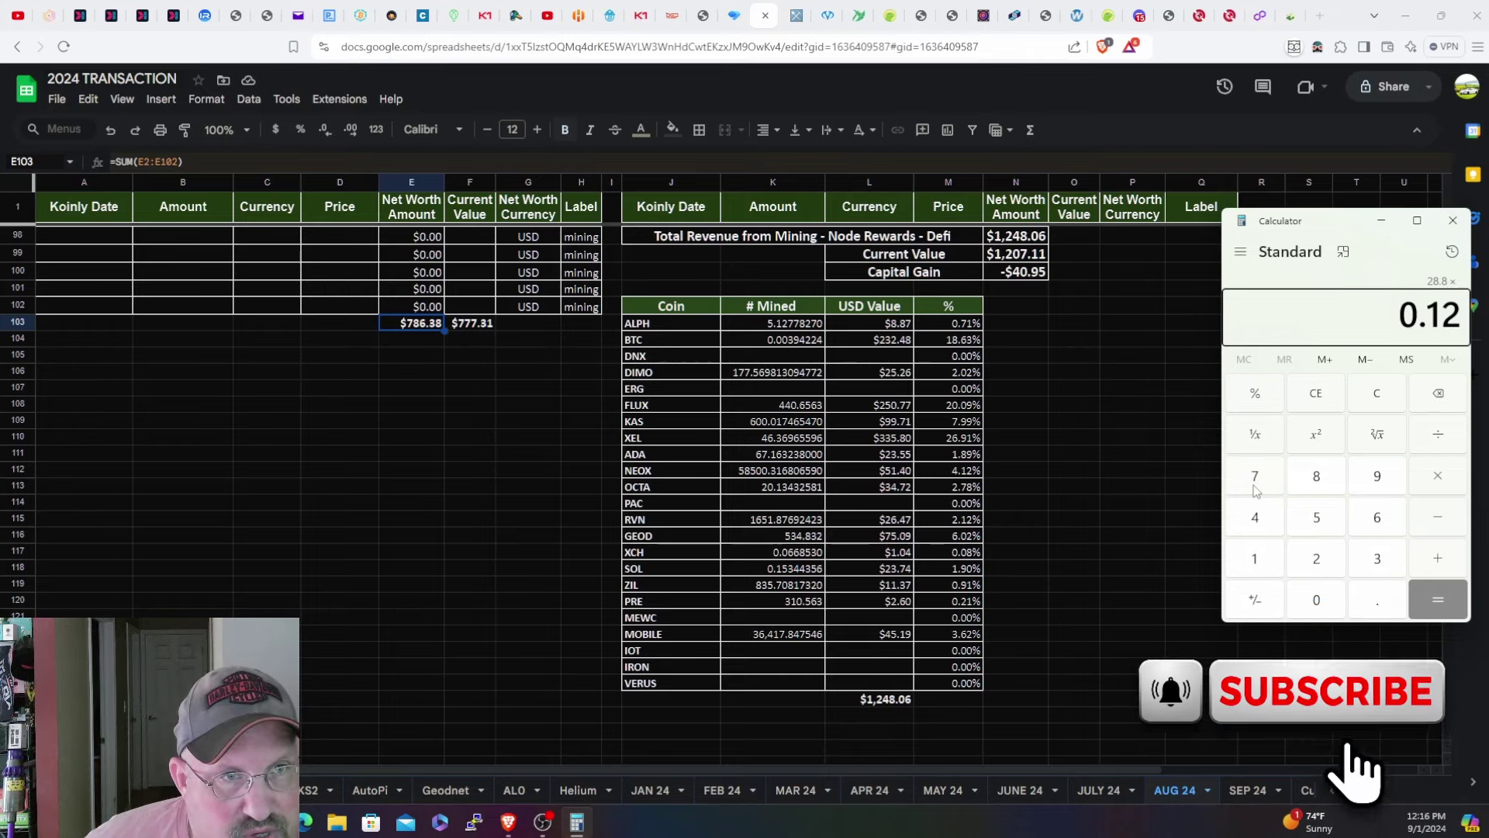
pyautogui.press('Return')
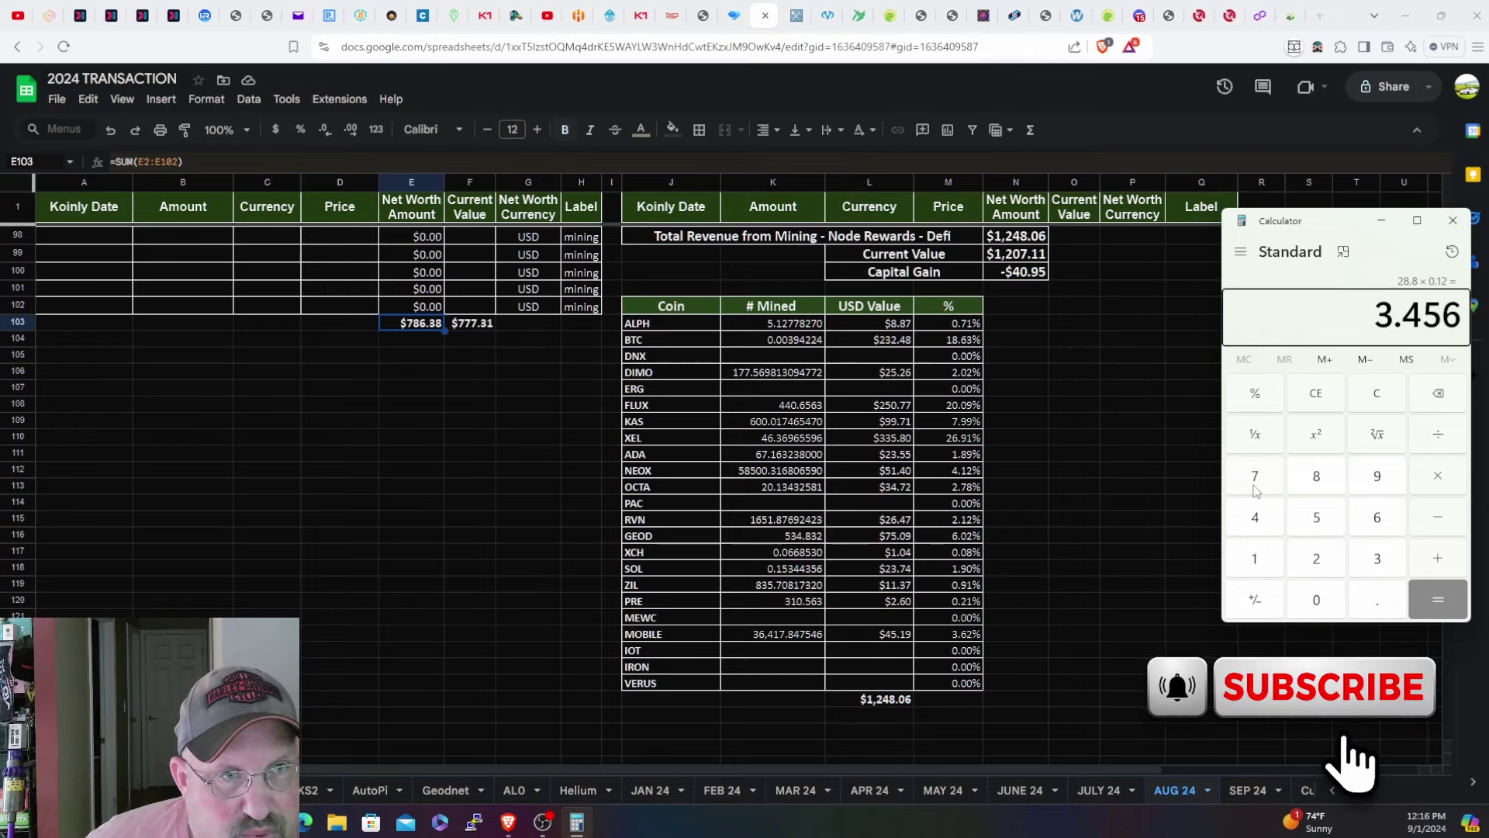
pyautogui.write('*30')
pyautogui.press('Return')
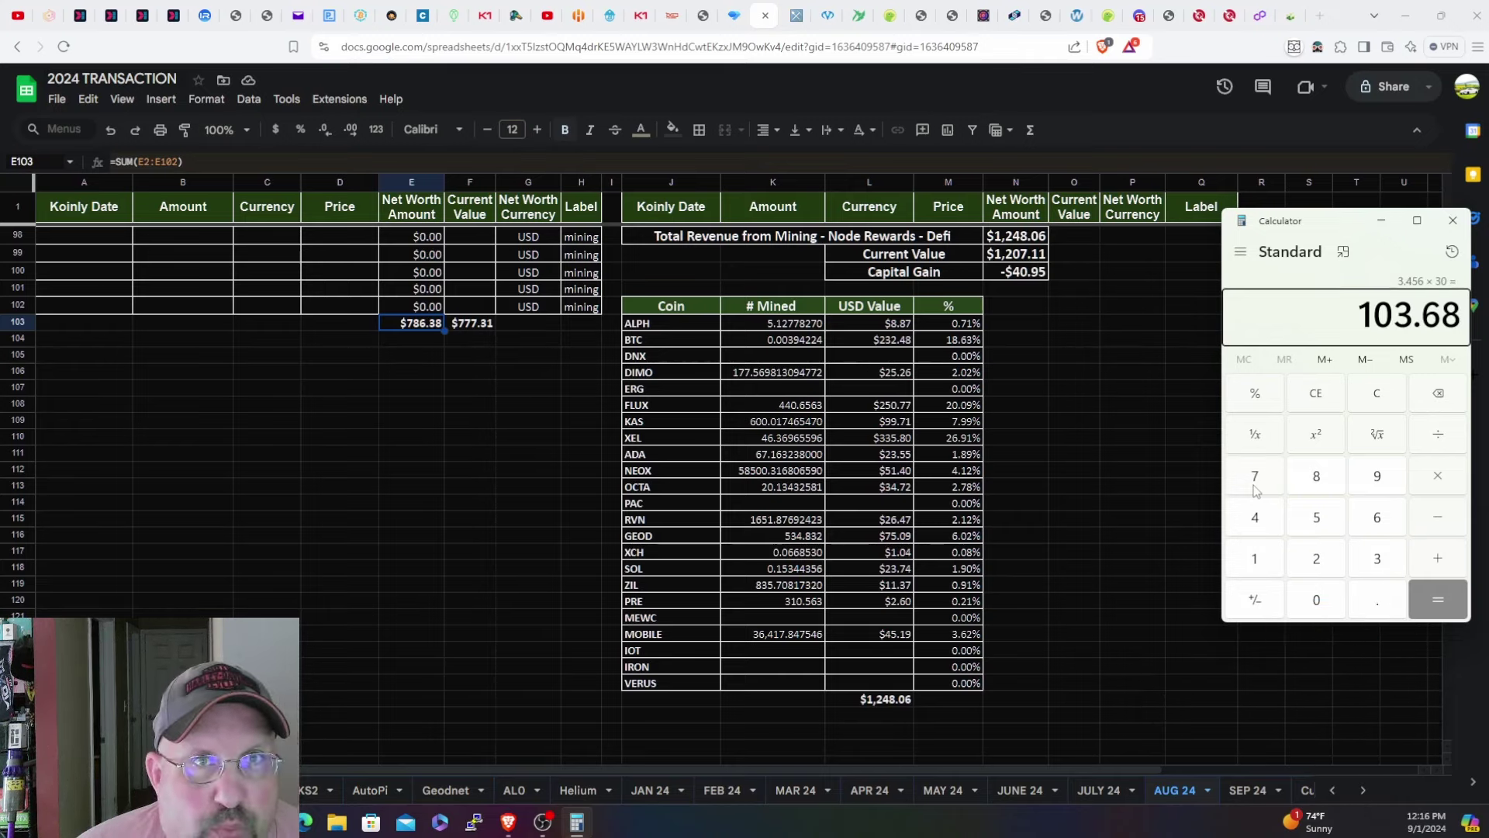
pyautogui.click(1453, 220)
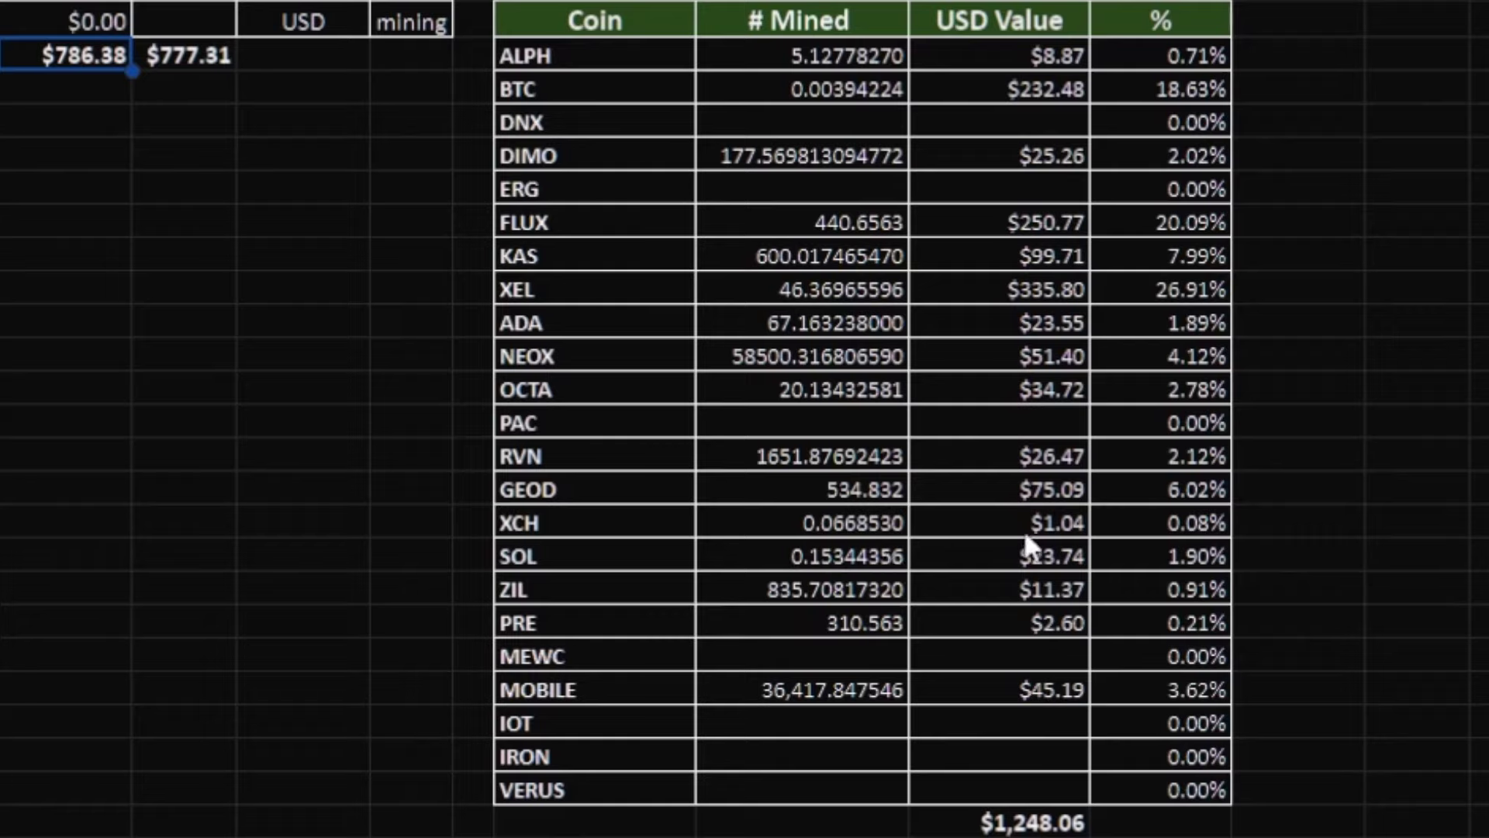
# - Select the SOL mined amount in the August coin summary, and open the sheet with monthly electricity bills and kWh usage
pyautogui.click(737, 562)
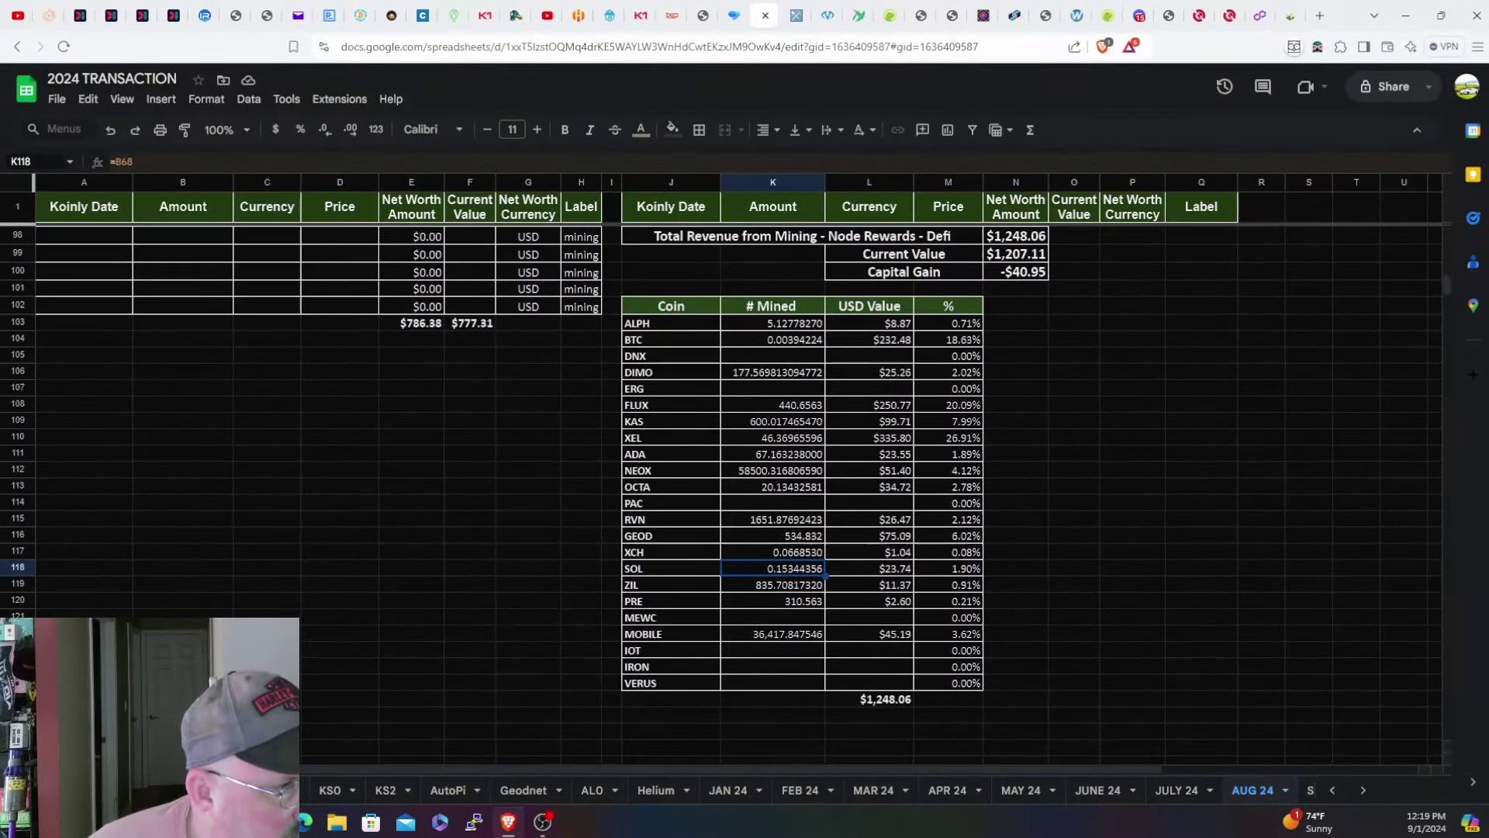
pyautogui.hotkey('ctrl', 'shift', 'pageup')
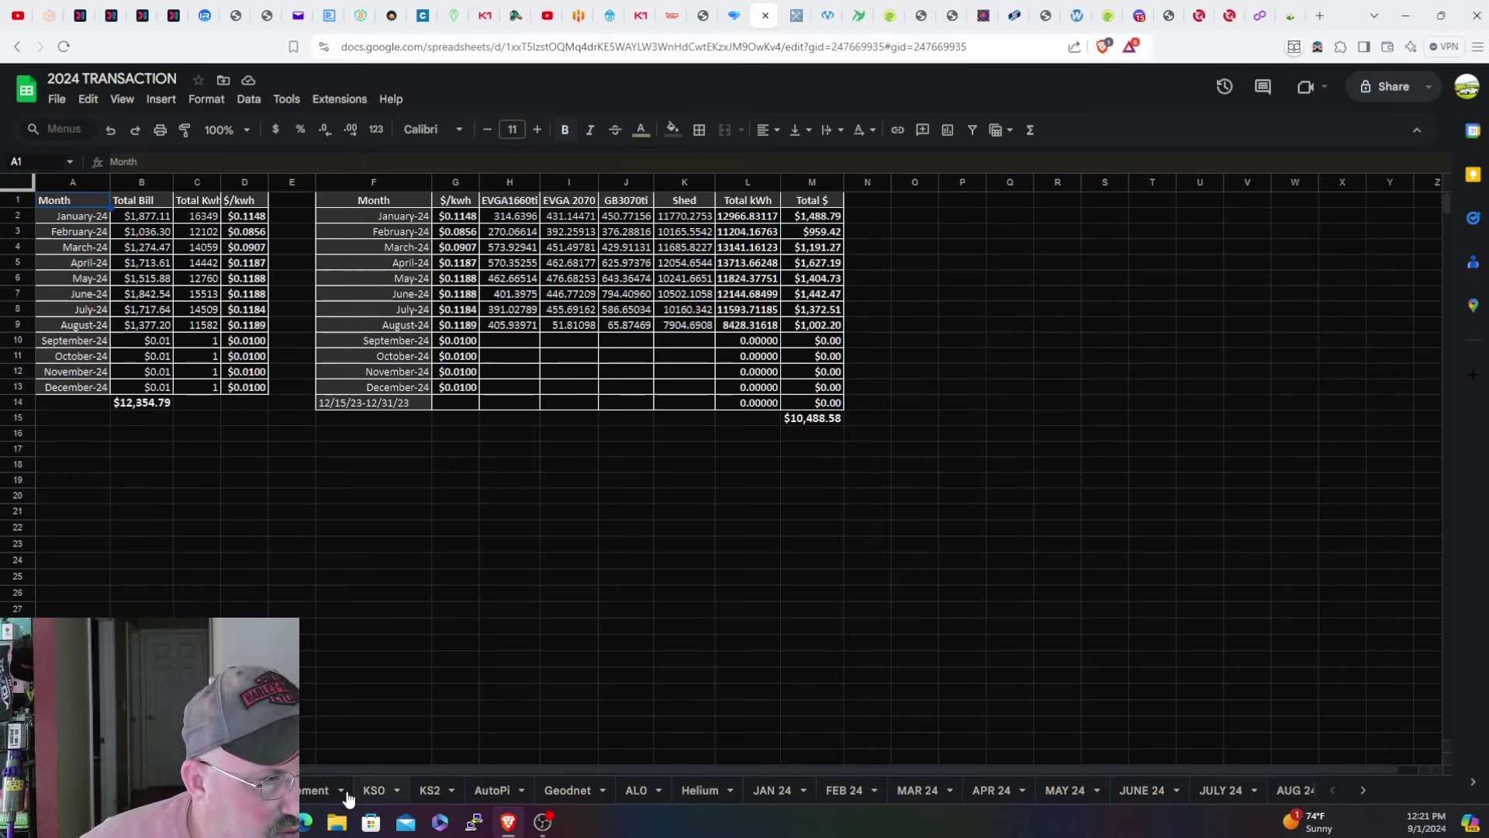
# - Switch to Calculator and compute the daily energy use of a 400 W load as 400 × 24 ÷ 1000
pyautogui.press('super+s')
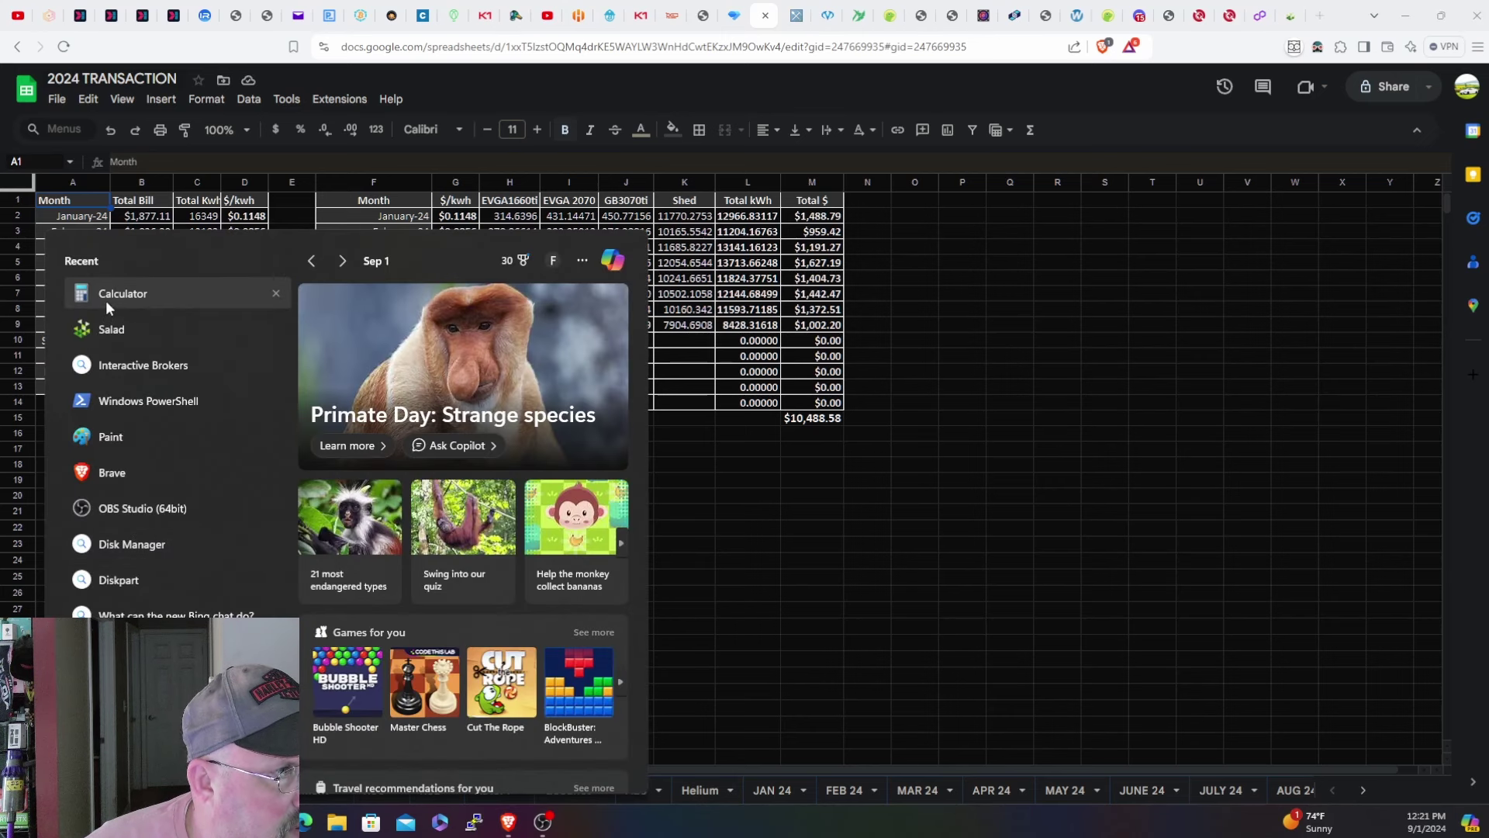
pyautogui.click(106, 300)
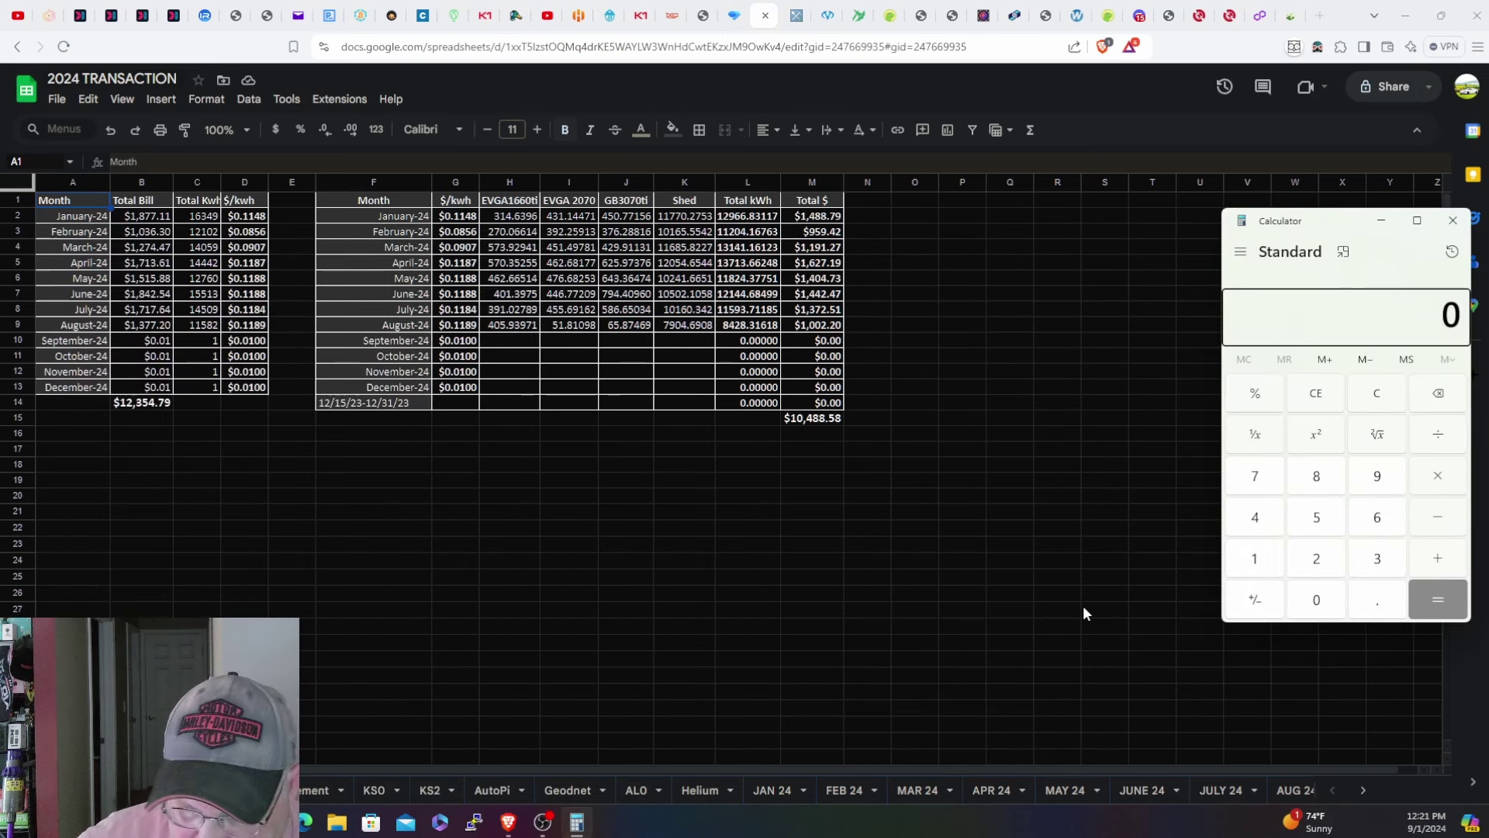
pyautogui.write('400')
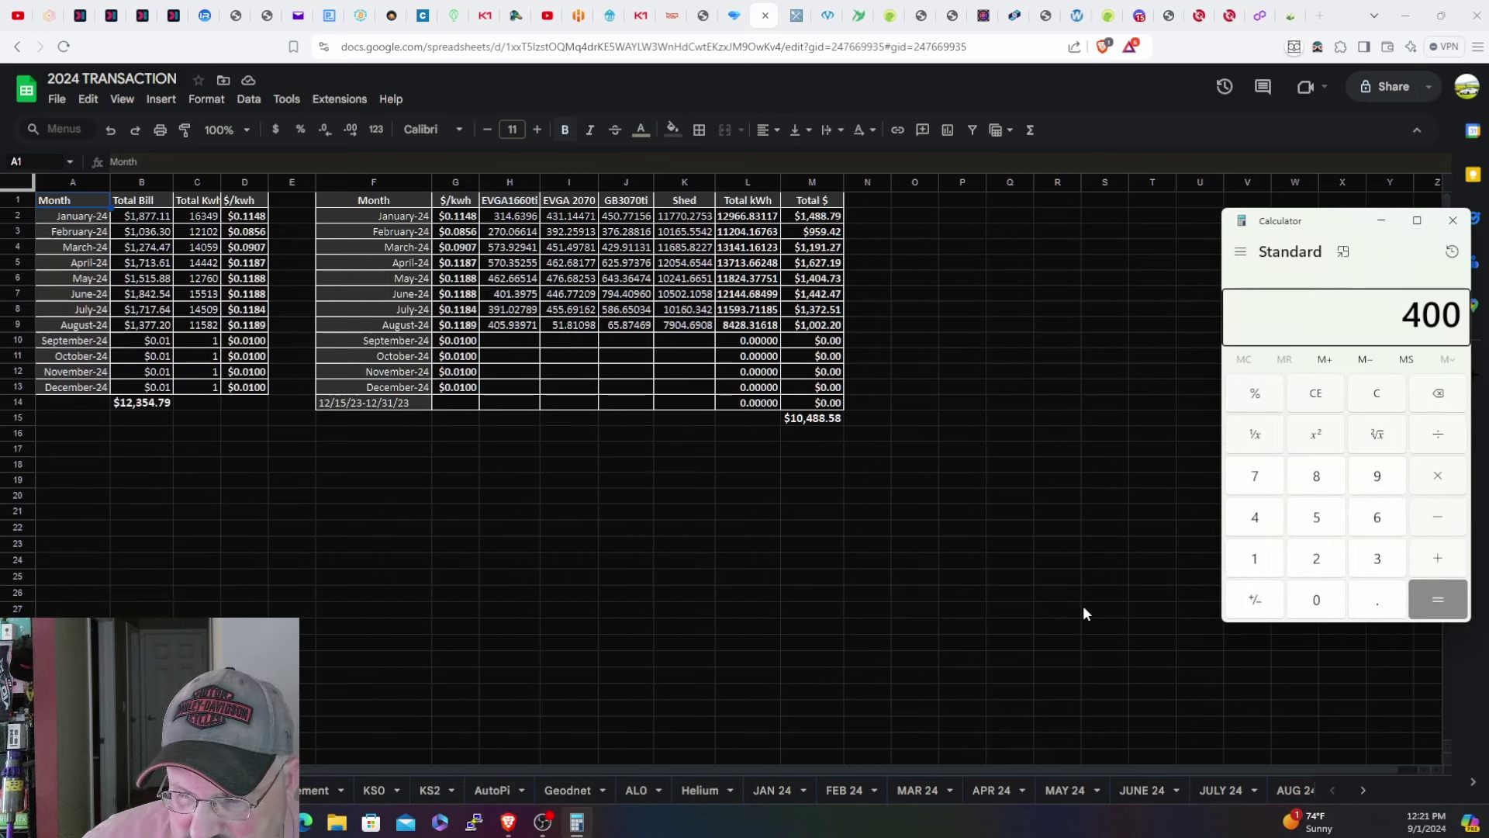
pyautogui.write('*24/10')
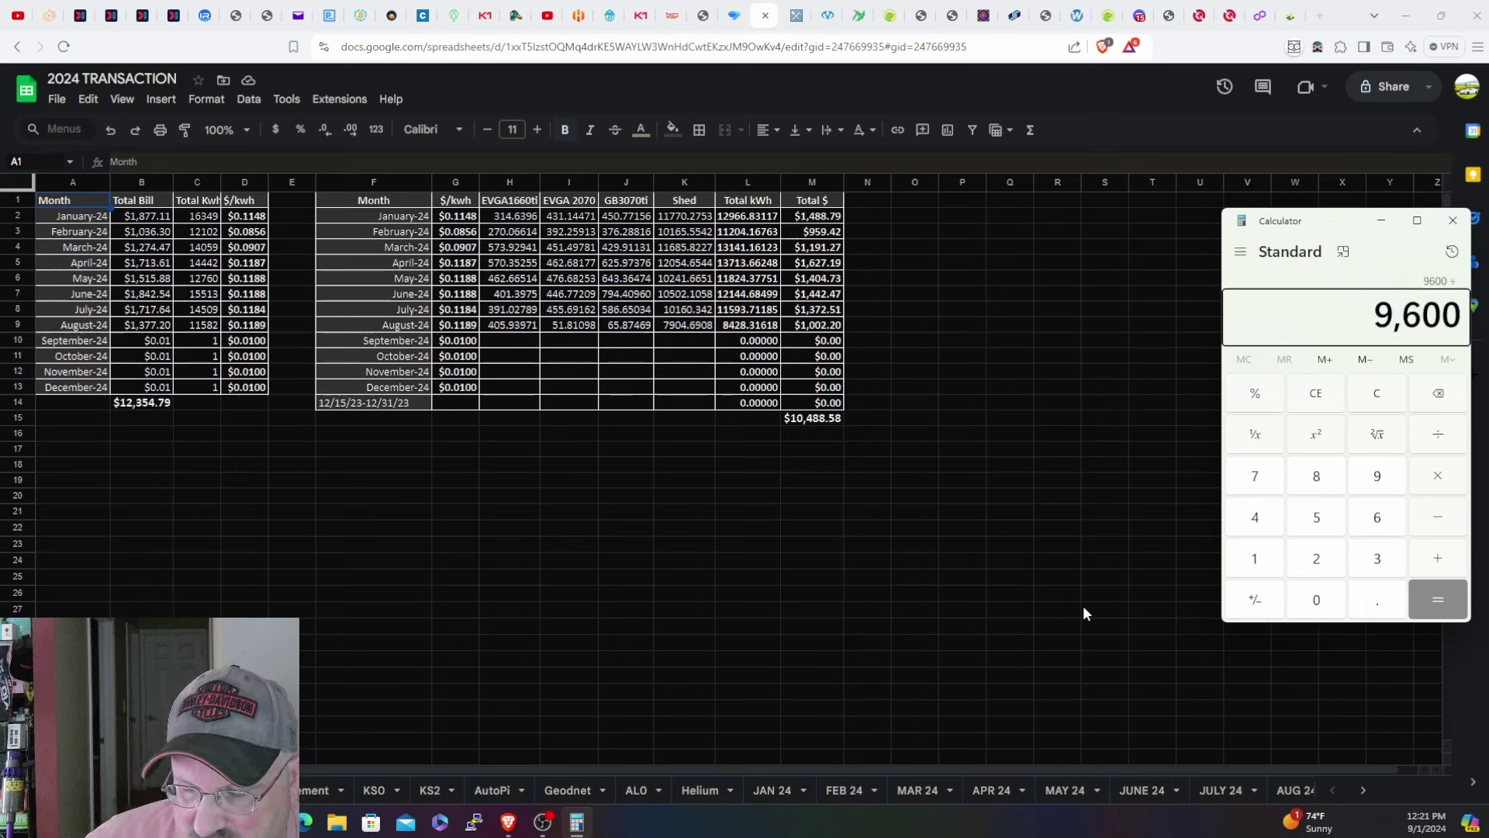
pyautogui.write('00')
pyautogui.press('Return')
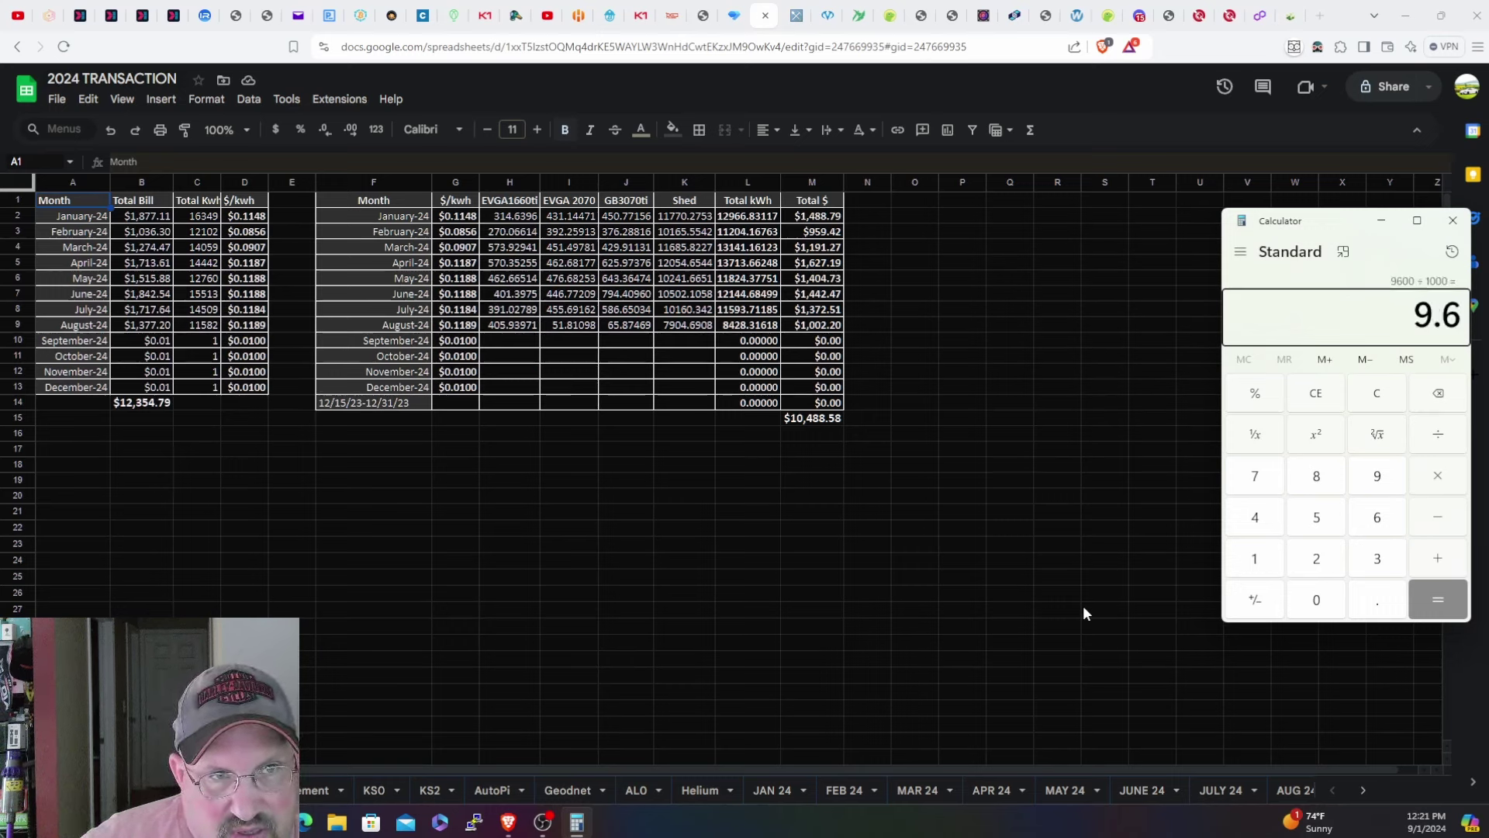
# - Multiply the 400 W load's daily energy use by 0.12 and by 30 to get its monthly cost
pyautogui.write('*.12')
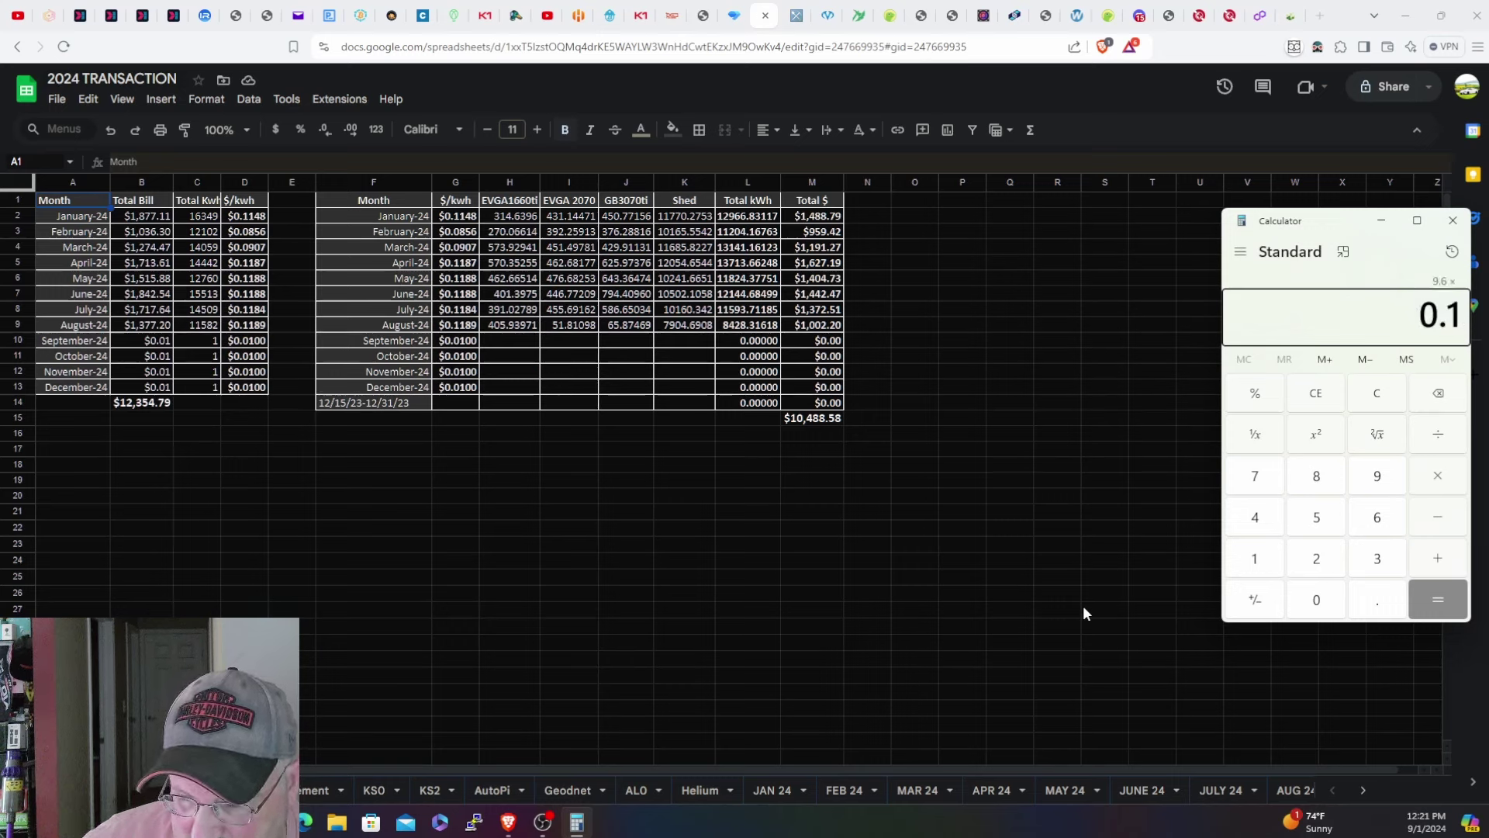
pyautogui.press('Return')
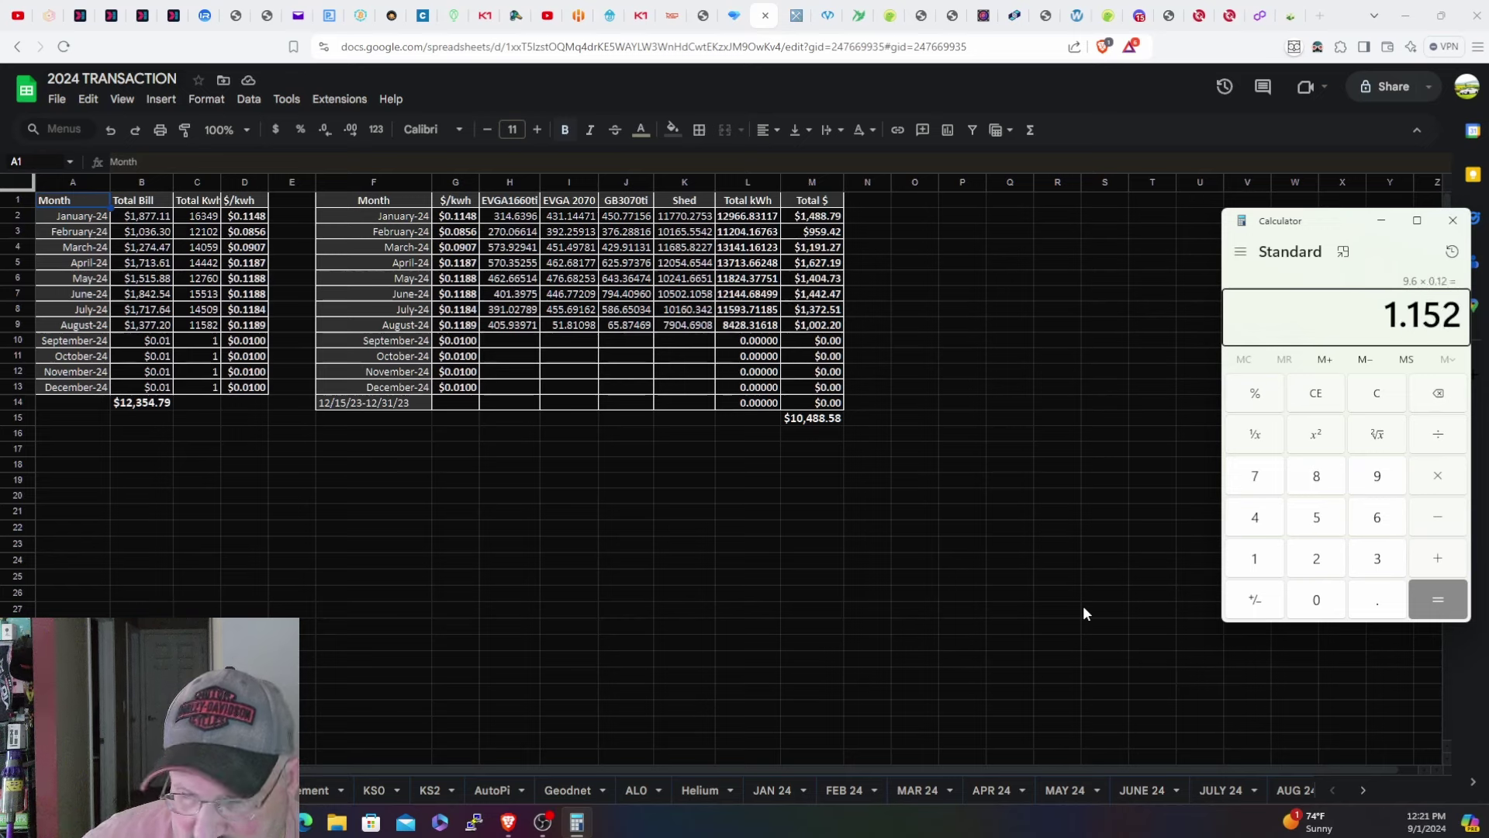
pyautogui.write('*30')
pyautogui.press('Return')
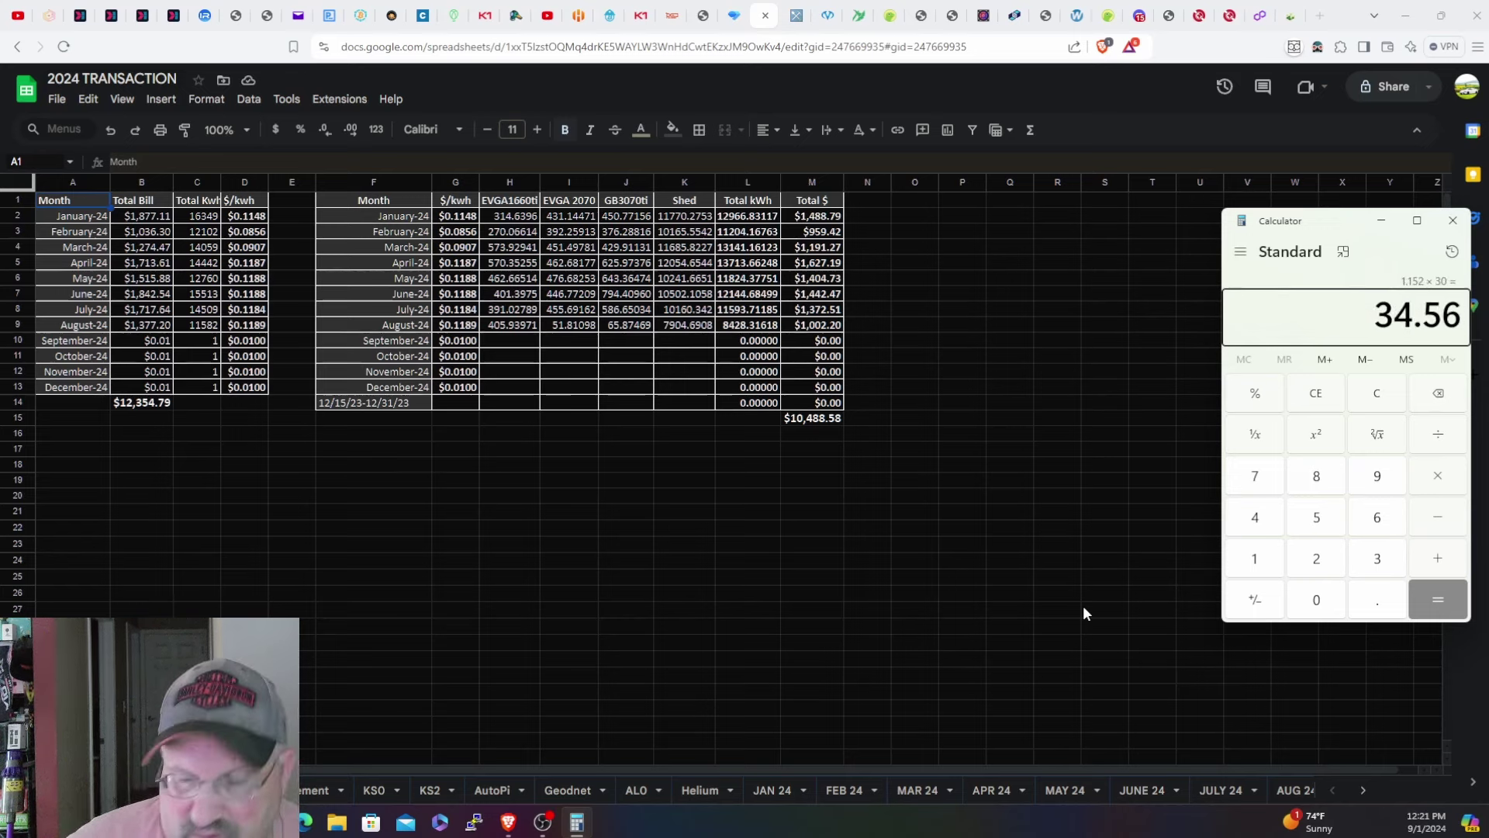
# - Close Calculator, switch to the Salad earning summary, and view the earning history for the last 30 days
pyautogui.click(1453, 220)
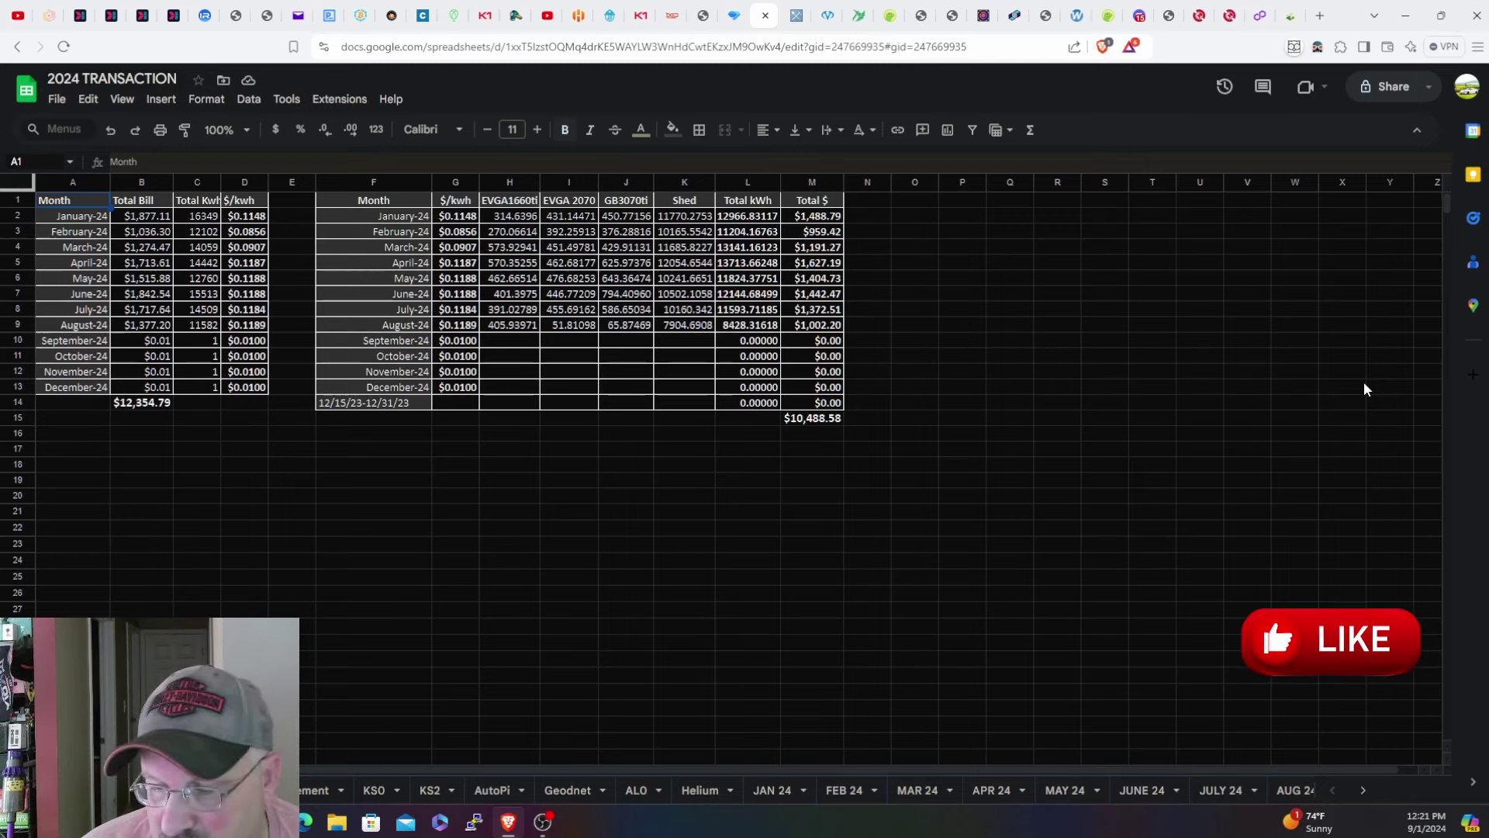
pyautogui.click(1289, 13)
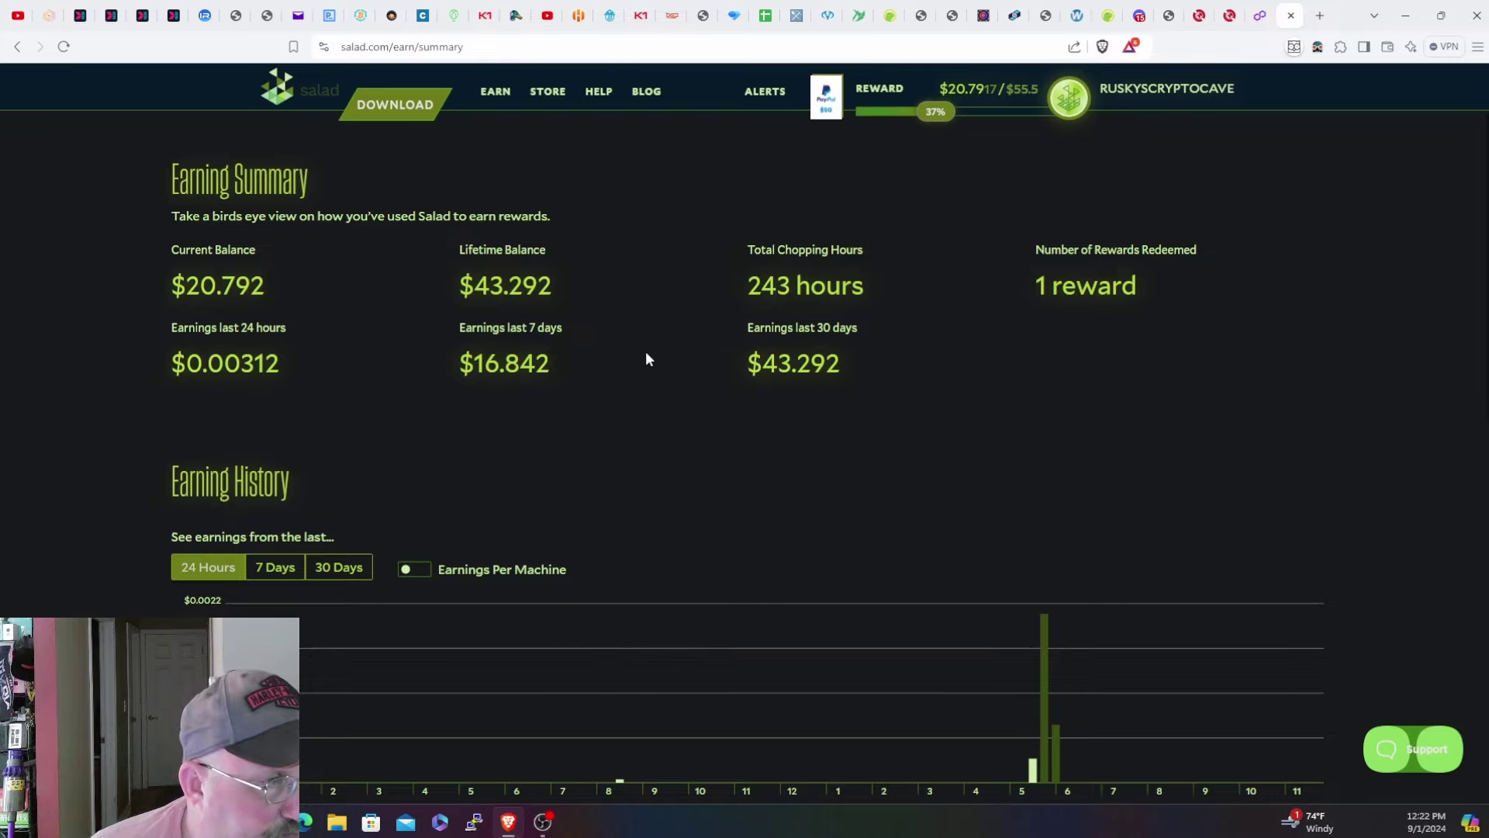
pyautogui.click(326, 568)
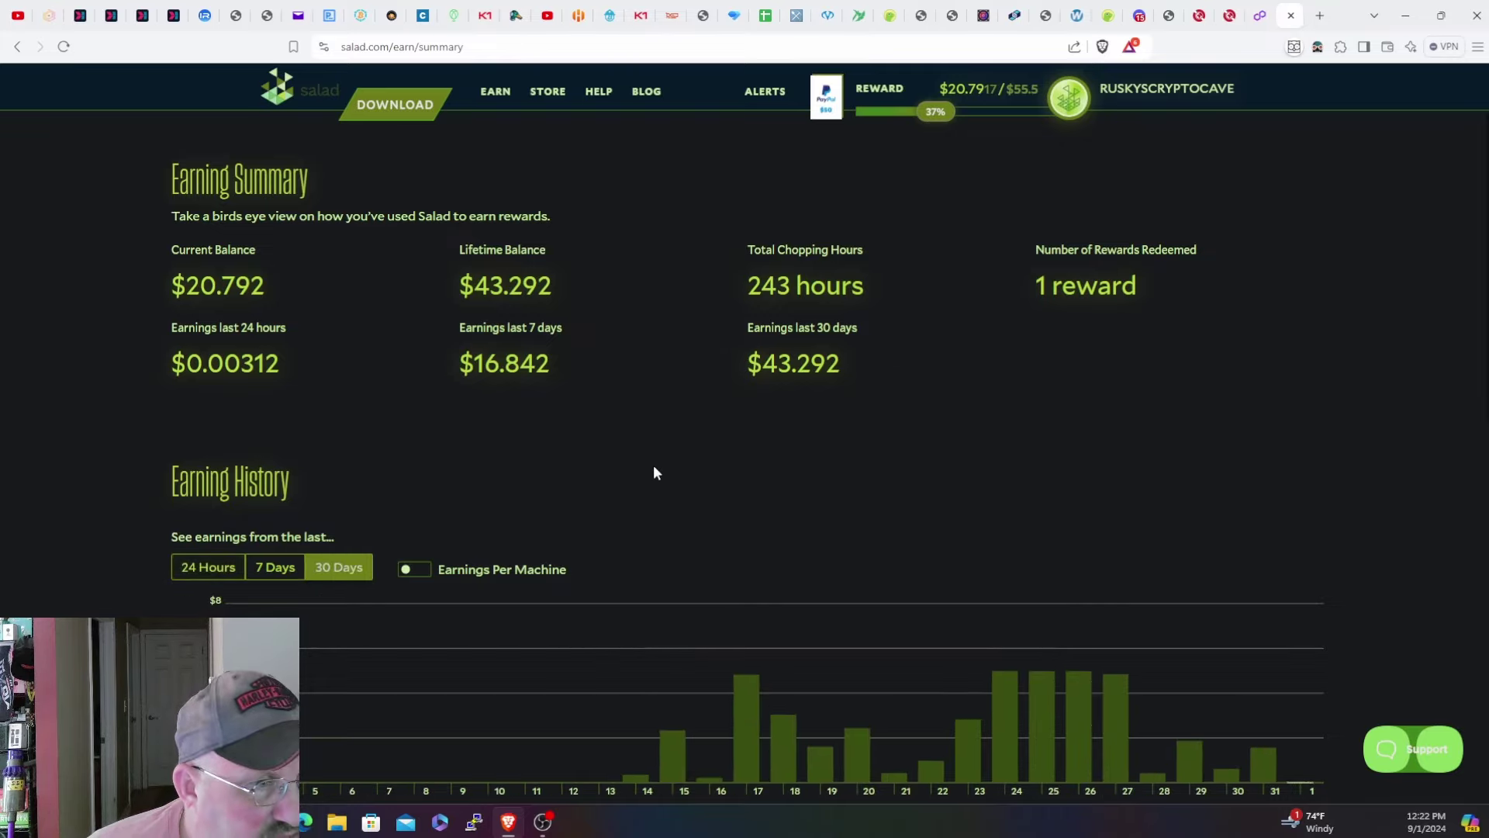
pyautogui.scroll(-2, 655, 464)
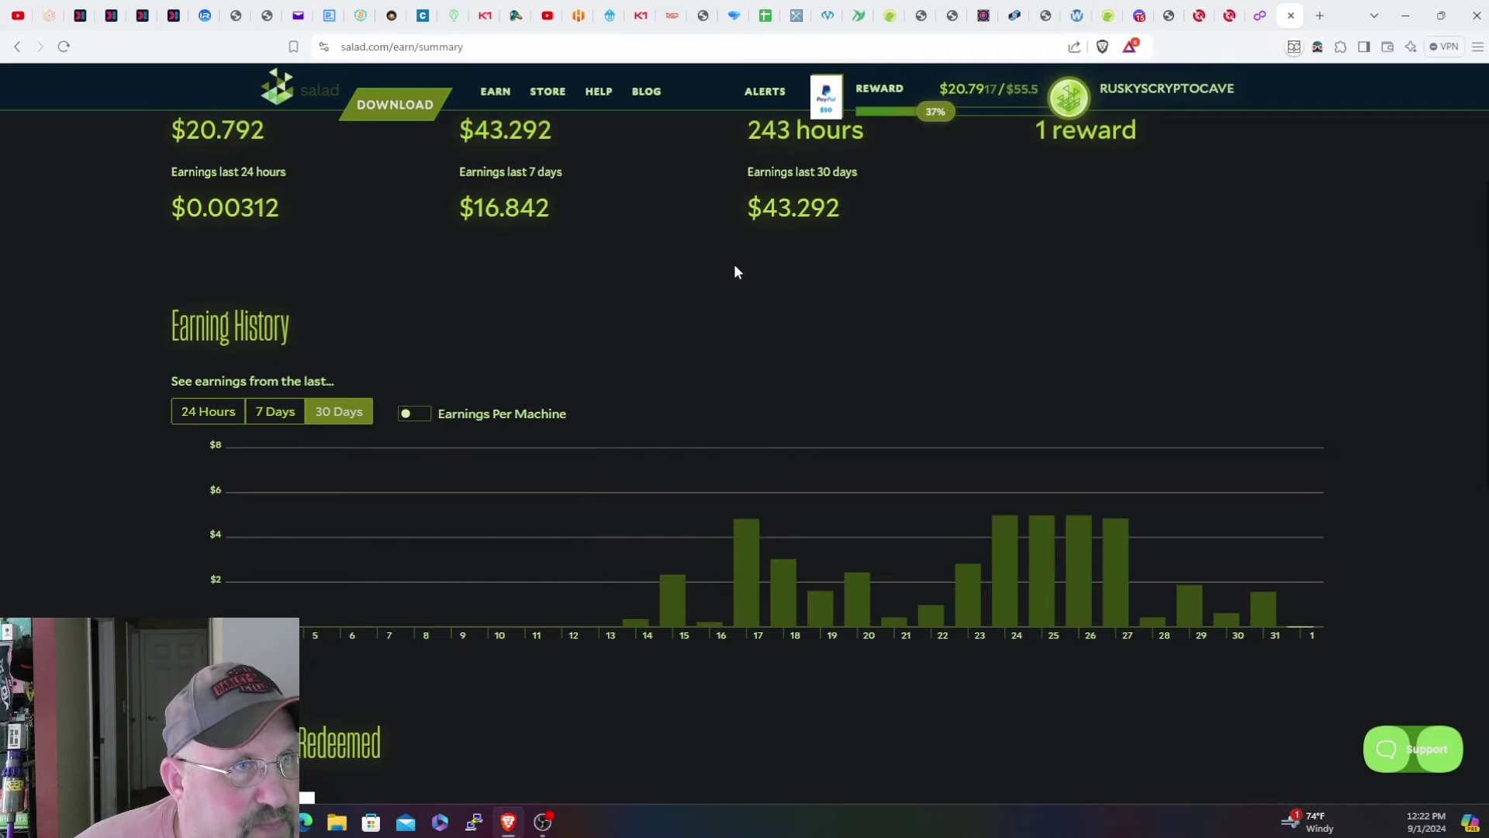
# - Return to the 2024 TRANSACTION spreadsheet and open the statement sheet with monthly mining, nodes, DeFi, electric, hosting and profit figures
pyautogui.click(765, 13)
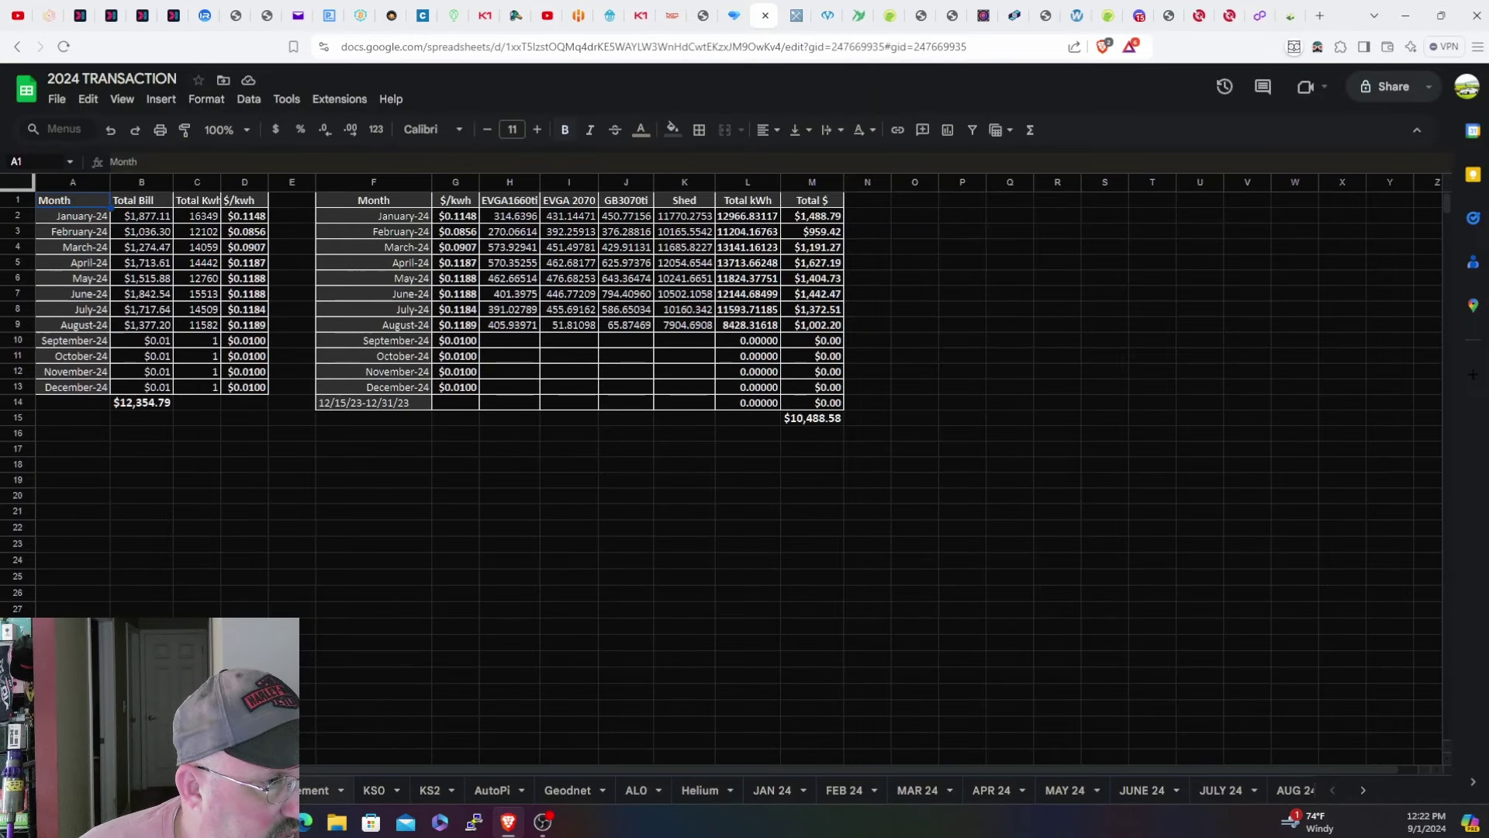
pyautogui.click(325, 790)
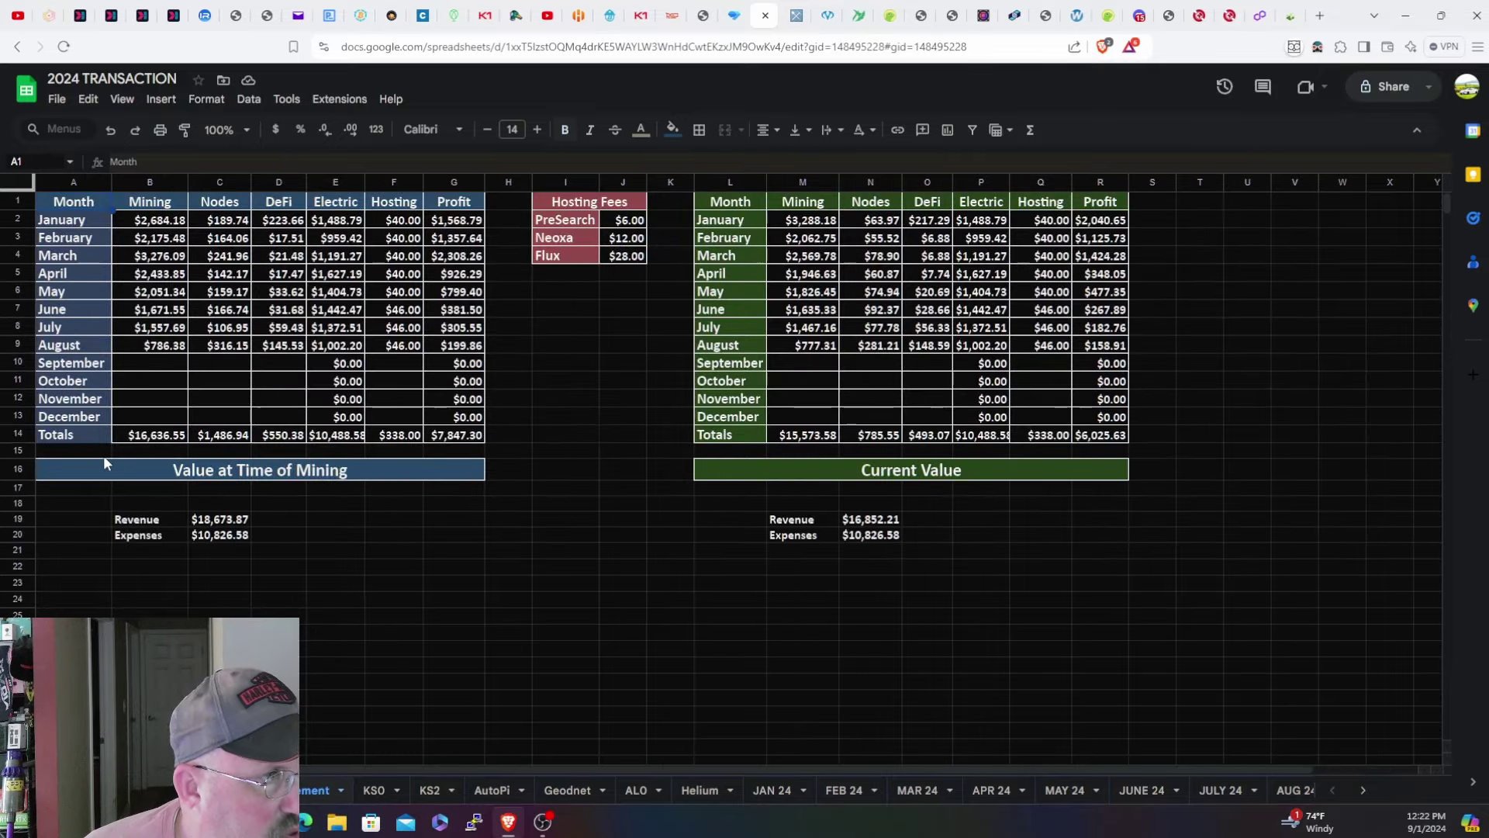